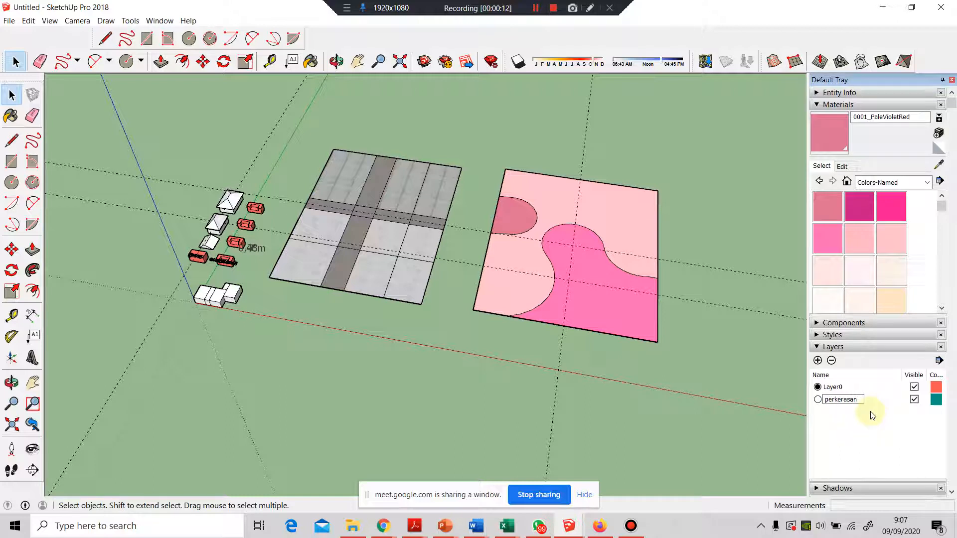
# Step: Replace the new layer's name "perkerasan" with "bangku"
pyautogui.press('BackSpace')
pyautogui.press('BackSpace')
pyautogui.press('BackSpace')
pyautogui.press('BackSpace')
pyautogui.press('BackSpace')
pyautogui.press('BackSpace')
pyautogui.press('BackSpace')
pyautogui.press('BackSpace')
pyautogui.press('BackSpace')
# Step: Add two more layers named "plaza" and "jendela"
pyautogui.click(818, 360)
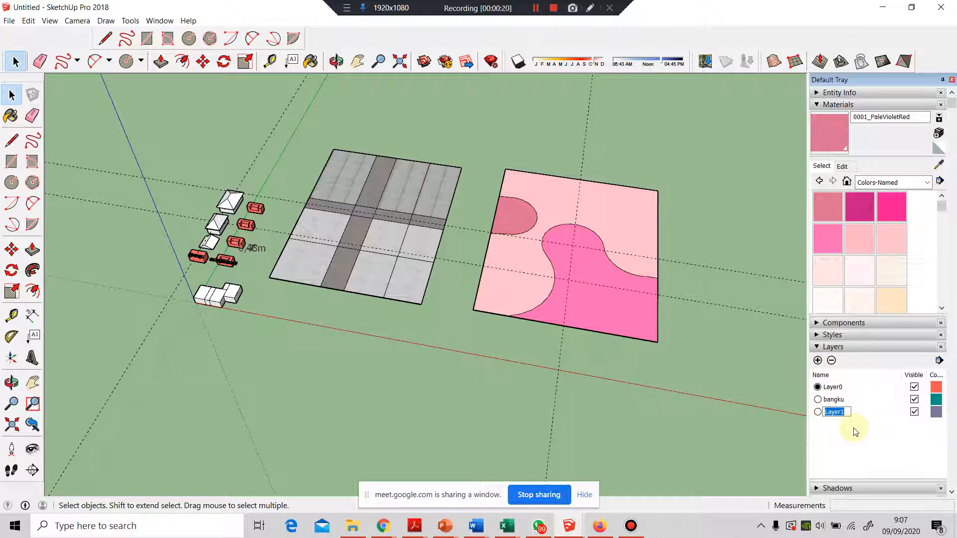
pyautogui.write('at')
pyautogui.write('laza')
pyautogui.click(817, 360)
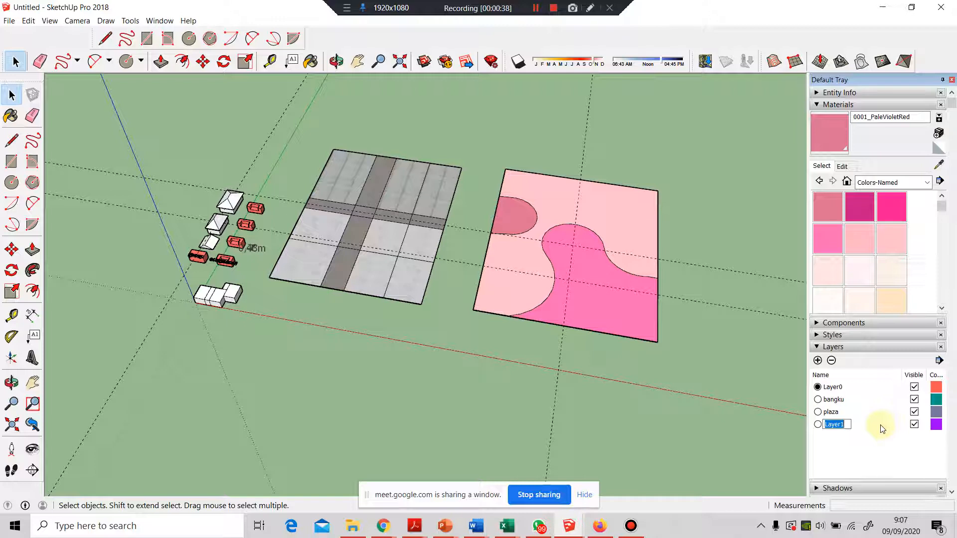
pyautogui.write('jendela')
# Step: Add two further layers named "atap" and "dinding" below the jendela layer
pyautogui.click(817, 360)
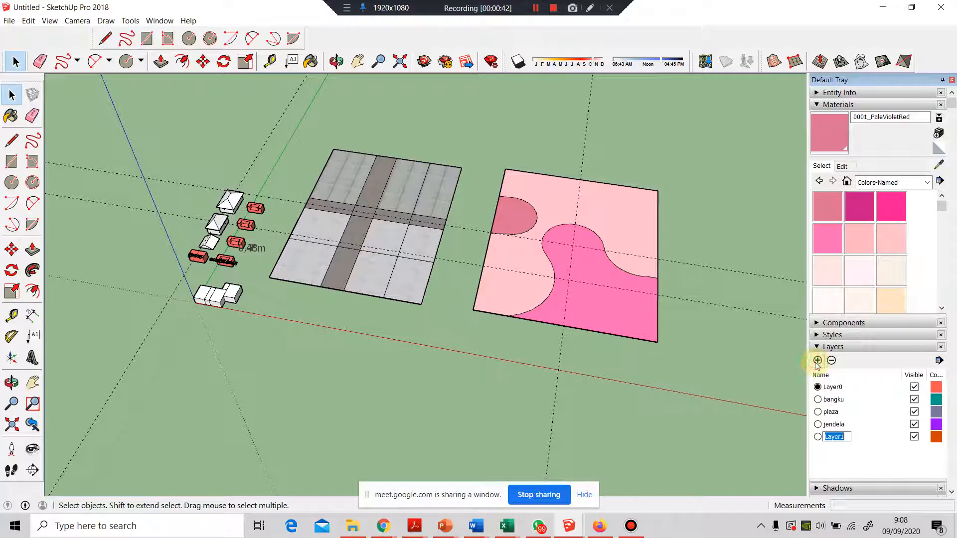
pyautogui.write('atap')
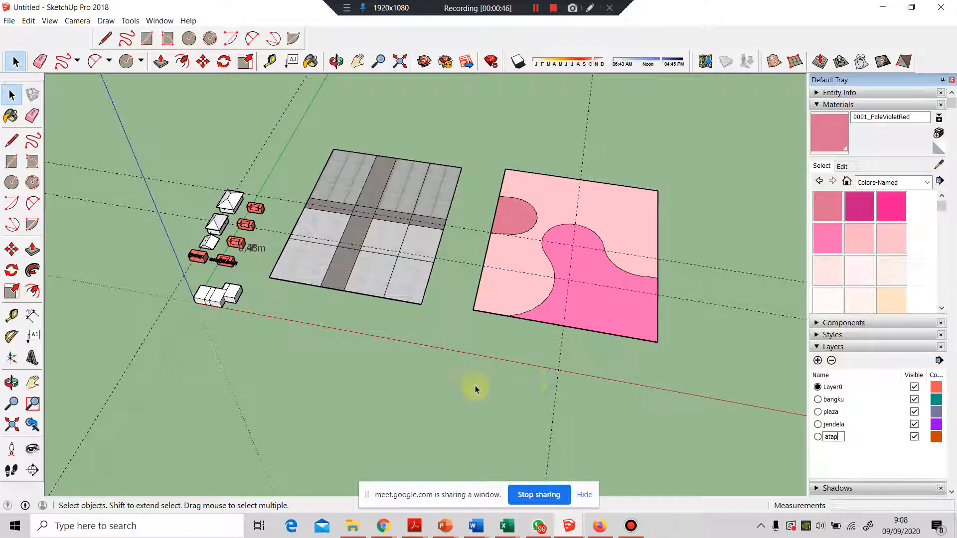
pyautogui.click(817, 361)
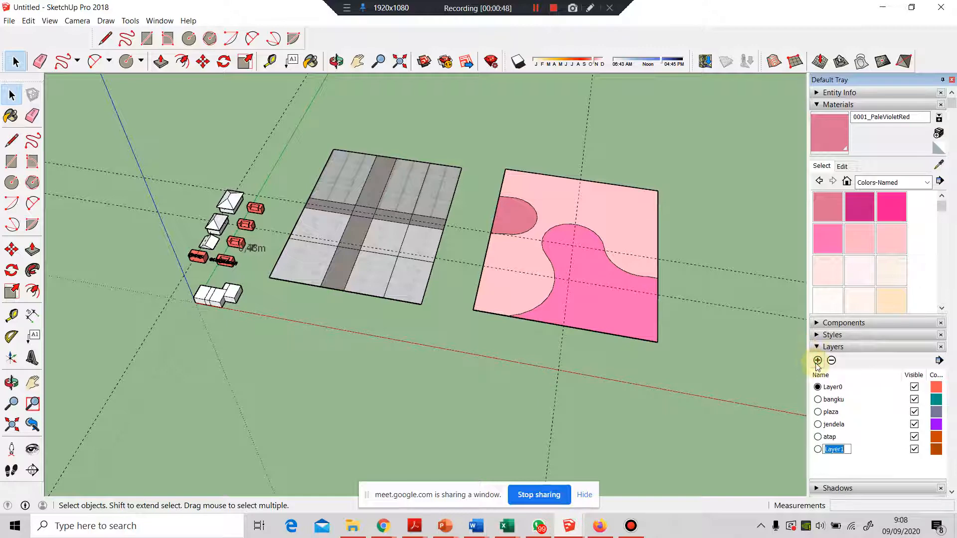
pyautogui.write('dinding')
pyautogui.scroll(-2, 576, 309)
pyautogui.scroll(2, 762, 398)
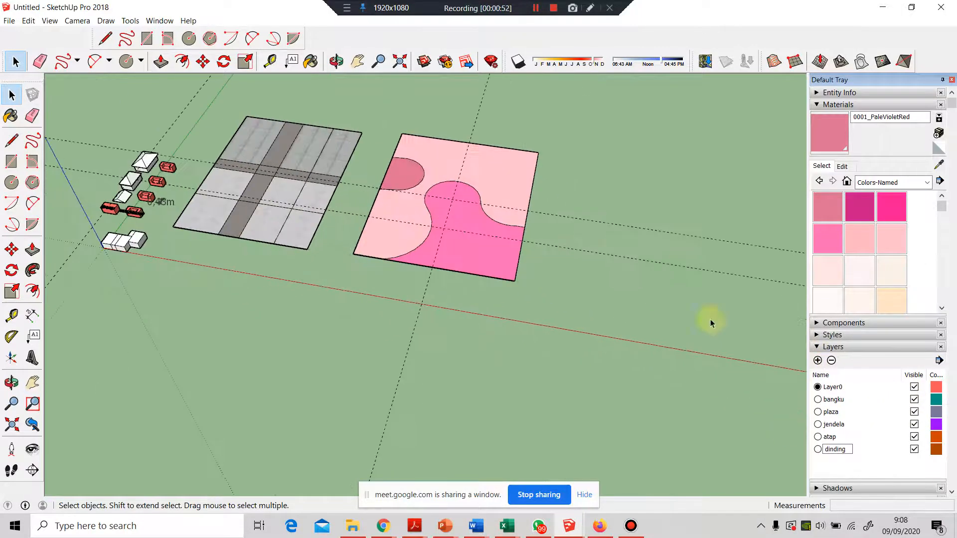
pyautogui.scroll(2, 621, 240)
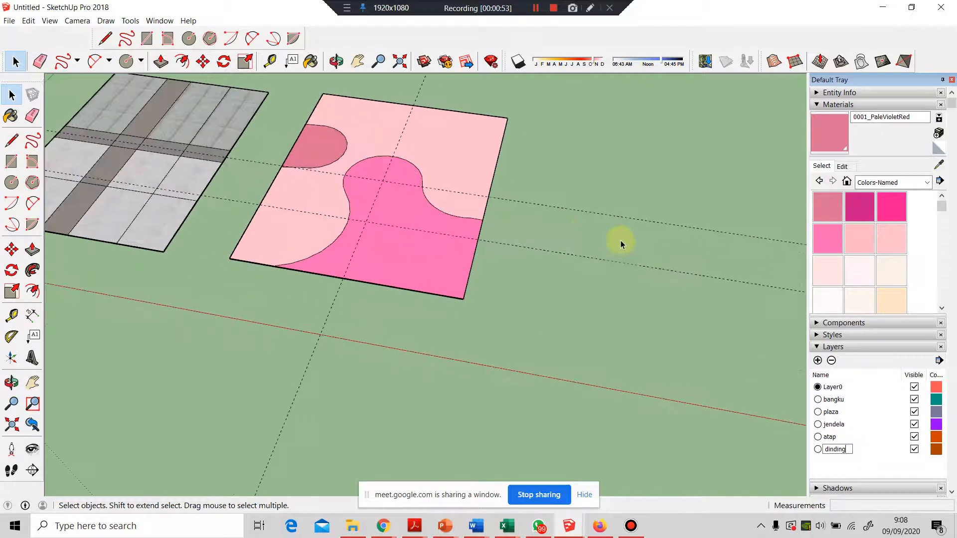
pyautogui.click(840, 463)
# Step: Make bangku the current drawing layer
pyautogui.scroll(-3, 540, 327)
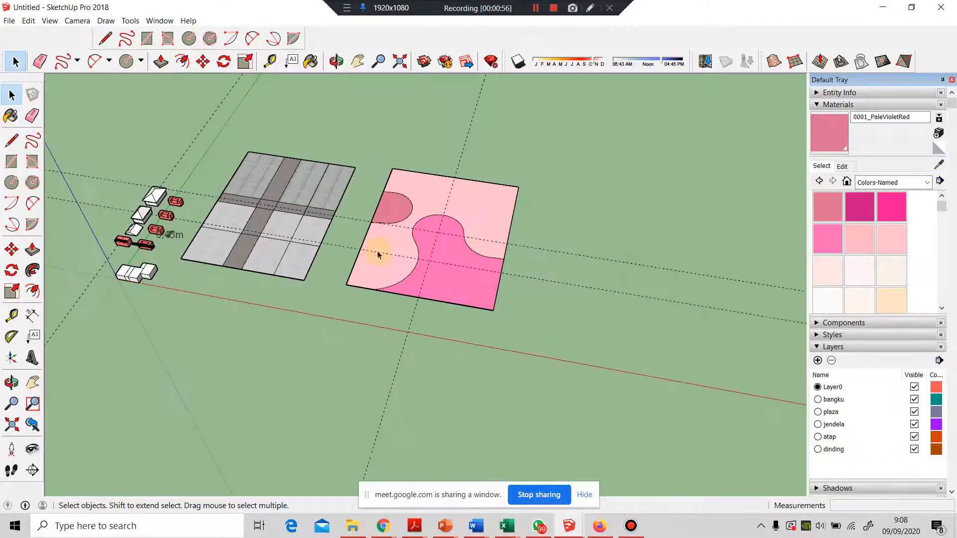
pyautogui.scroll(2, 351, 235)
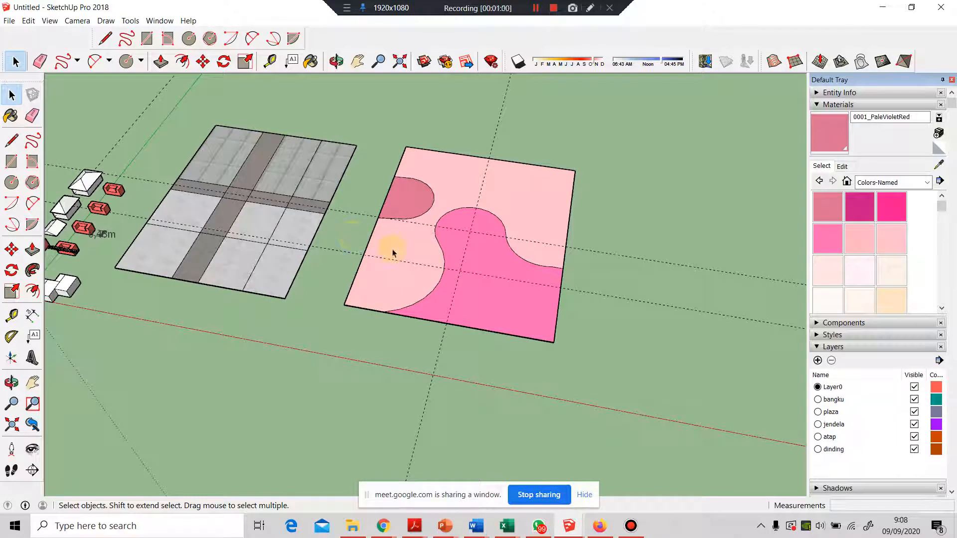
pyautogui.click(818, 400)
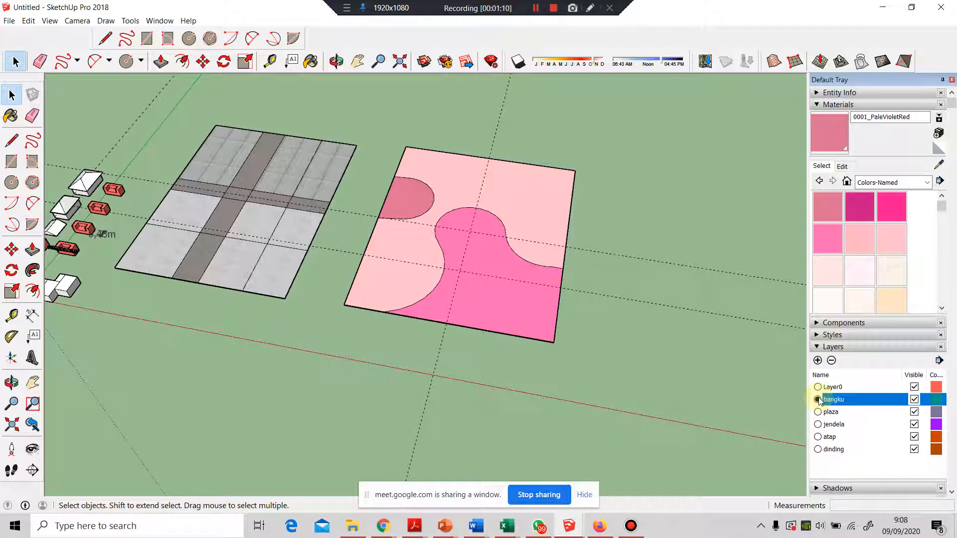
# Step: Draw a two-point arc with a bulge of about 3.94 m between two points on the hot-pink area's curve, reaching beyond the pink square's edge
pyautogui.click(418, 253)
pyautogui.scroll(3, 540, 183)
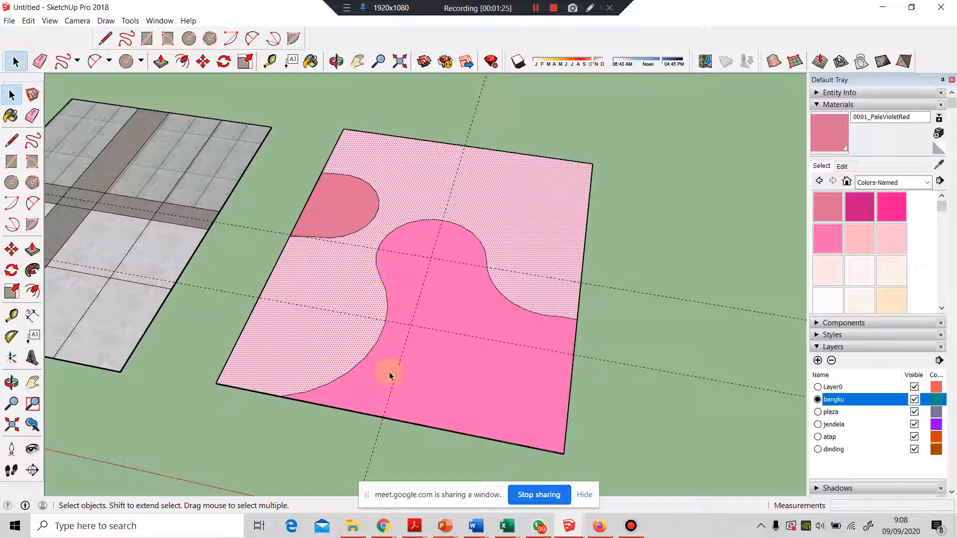
pyautogui.scroll(3, 500, 313)
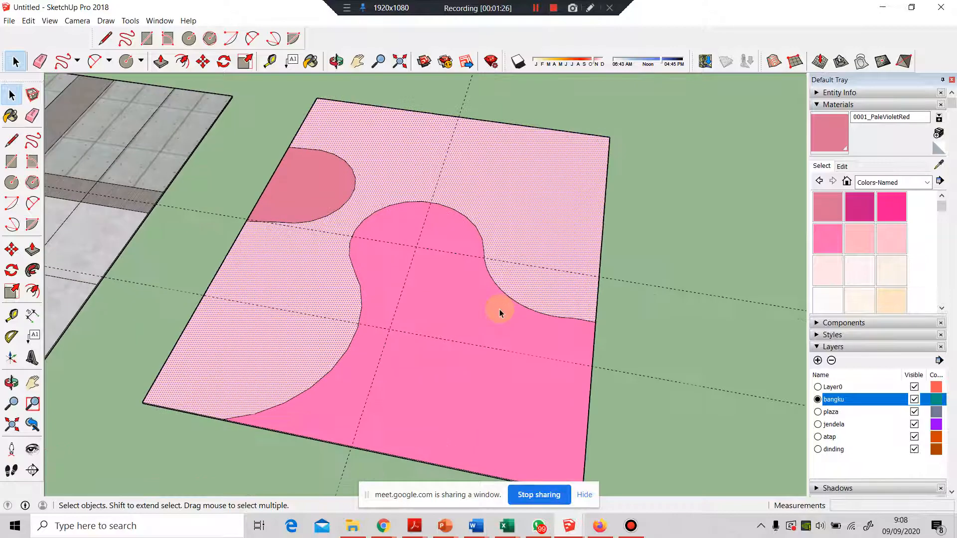
pyautogui.moveTo(614, 327); pyautogui.dragTo(316, 311, button='middle')
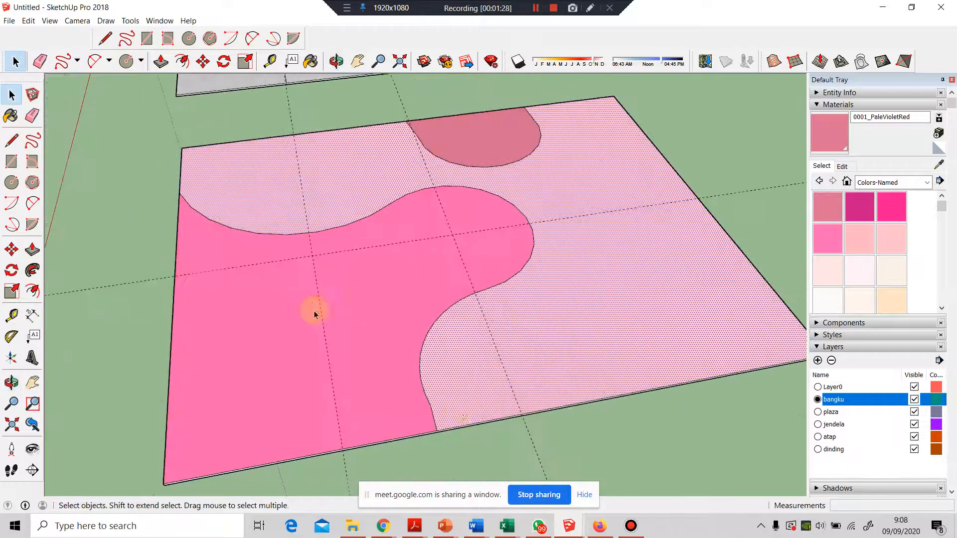
pyautogui.scroll(5, 455, 405)
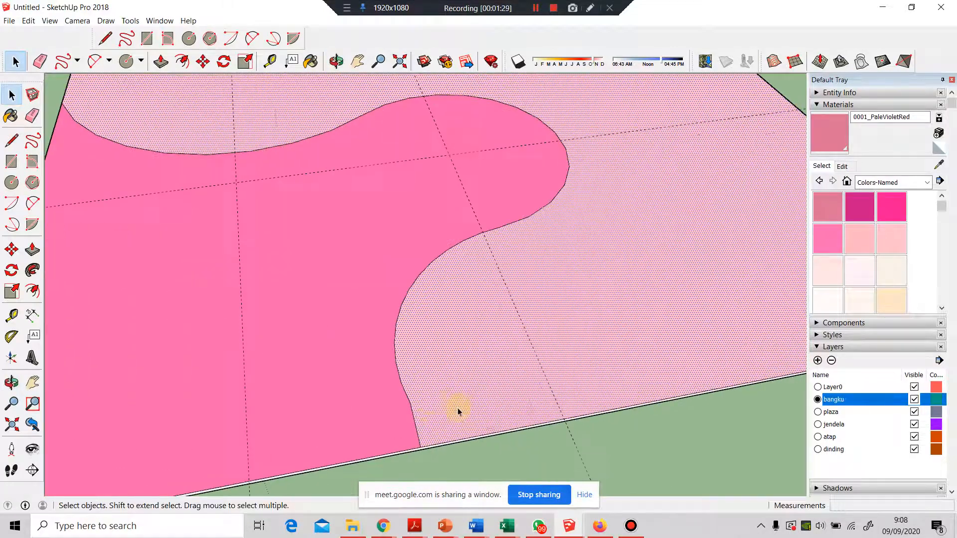
pyautogui.click(32, 203)
pyautogui.click(408, 401)
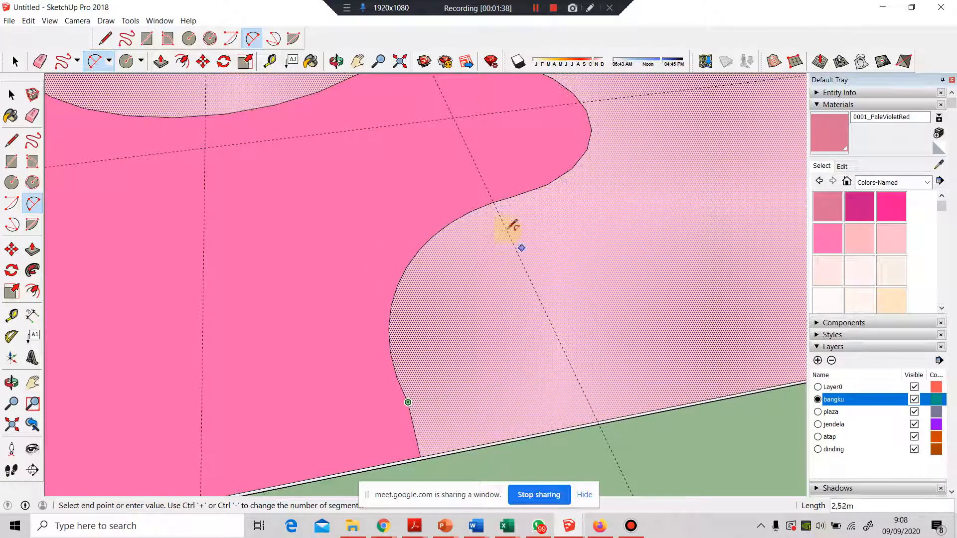
pyautogui.click(502, 199)
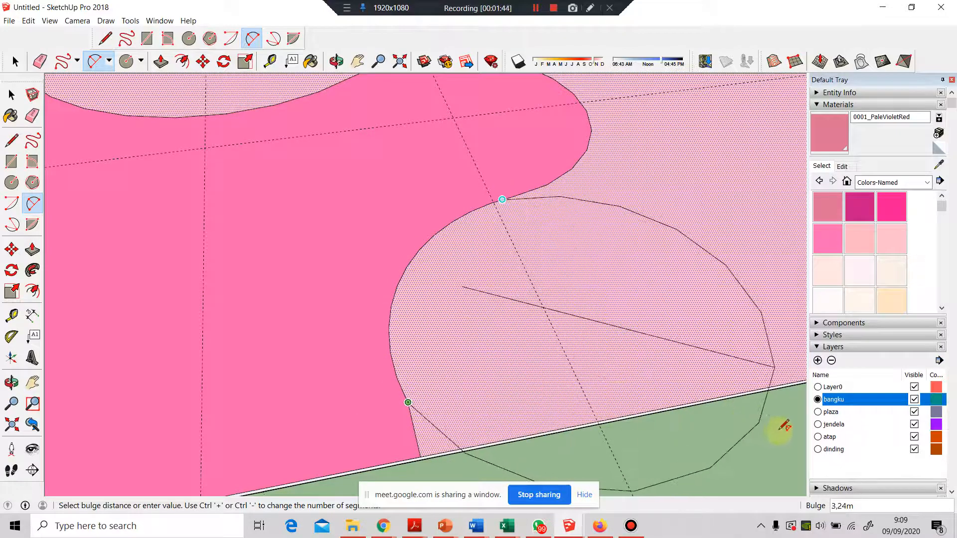
pyautogui.scroll(-2, 632, 354)
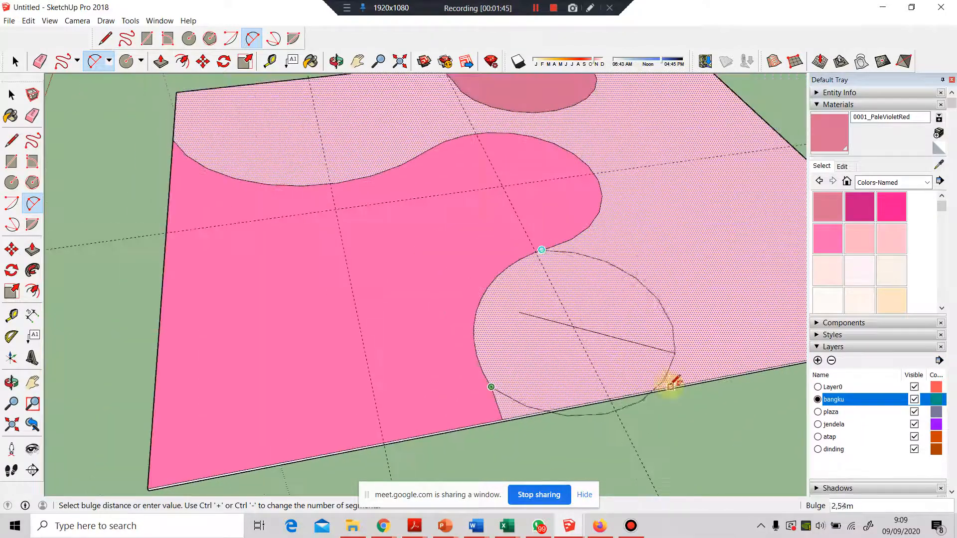
pyautogui.click(770, 422)
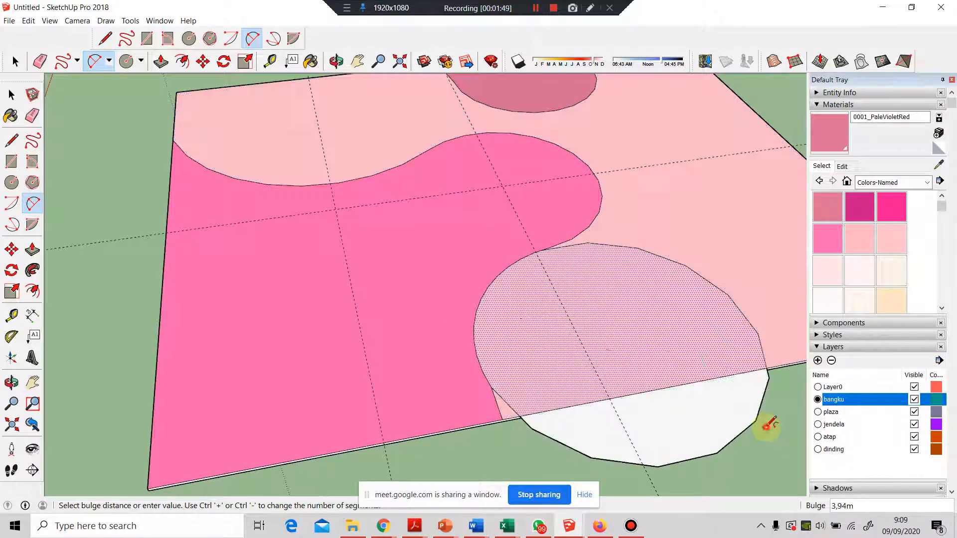
# Step: Erase the short straight segment at the curve's end and the surplus arc parts, leaving the hot-pink boundary curved up to the square's edge
pyautogui.scroll(3, 513, 417)
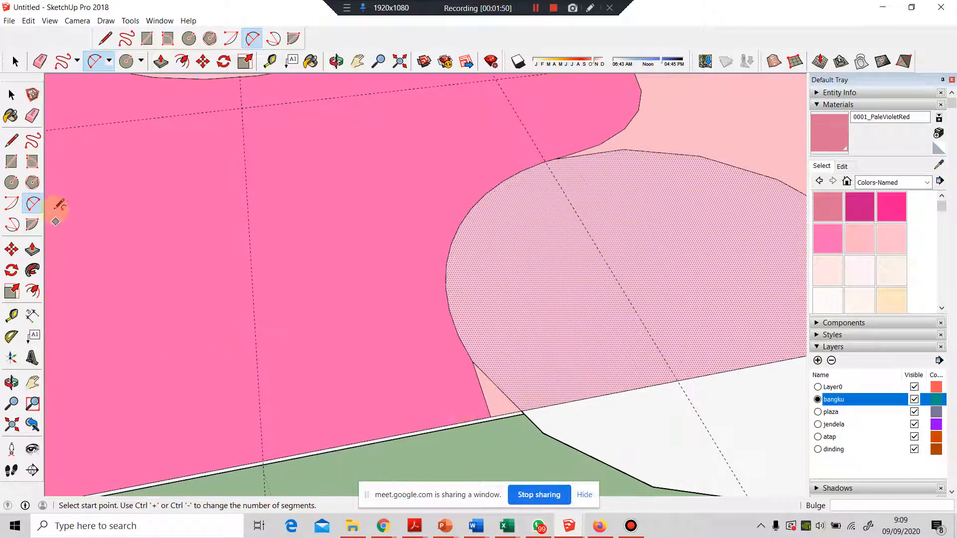
pyautogui.click(32, 115)
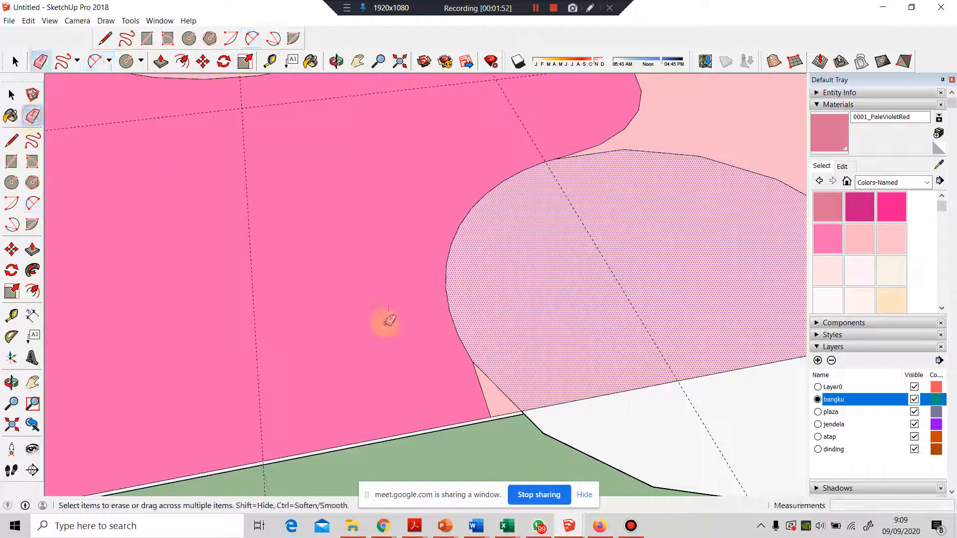
pyautogui.click(482, 388)
pyautogui.scroll(-3, 349, 348)
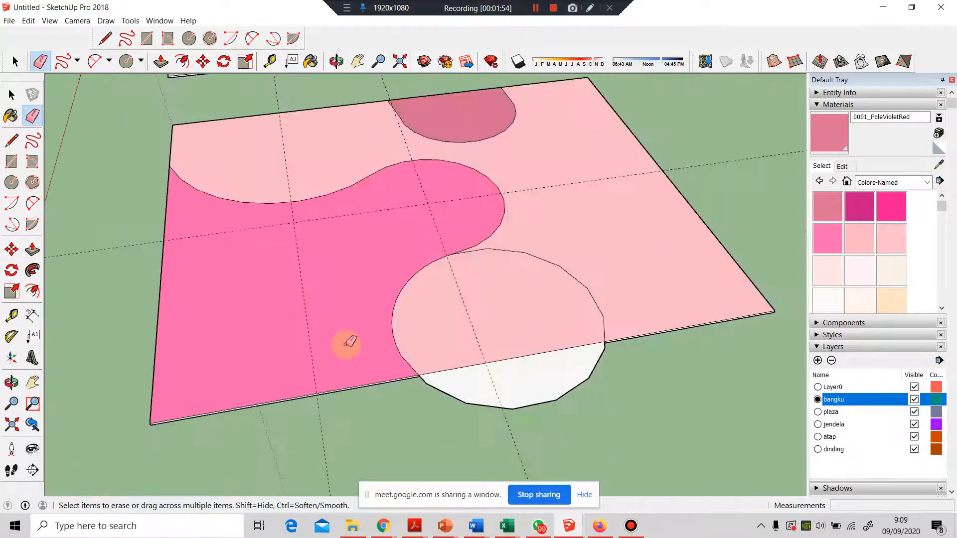
pyautogui.click(552, 398)
pyautogui.click(603, 321)
pyautogui.scroll(-3, 528, 316)
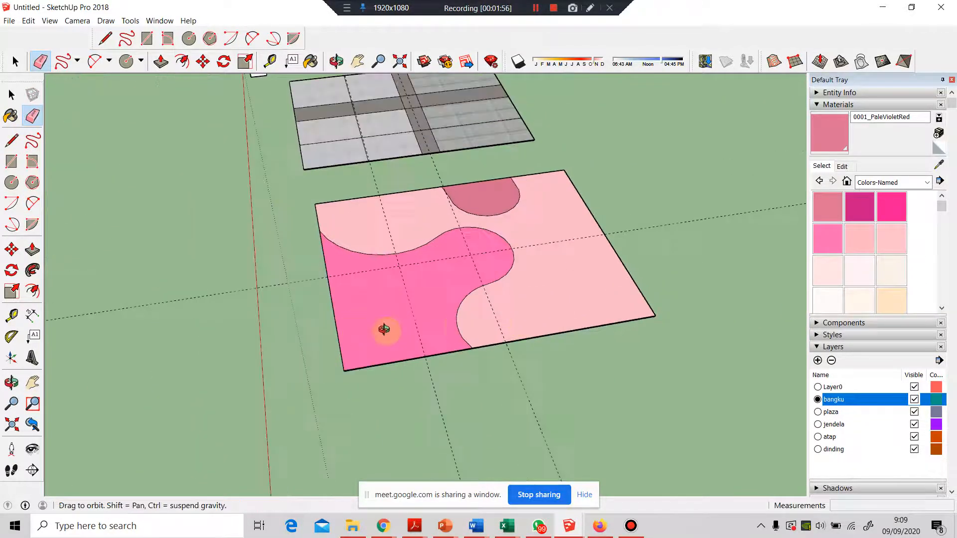
# Step: Offset the outline of the hot-pink area inward by 0.45 m
pyautogui.moveTo(386, 331)
pyautogui.mouseDown(button='middle')
pyautogui.moveTo(566, 235)
pyautogui.moveTo(380, 274)
pyautogui.mouseUp(button='middle')
pyautogui.scroll(5, 565, 235)
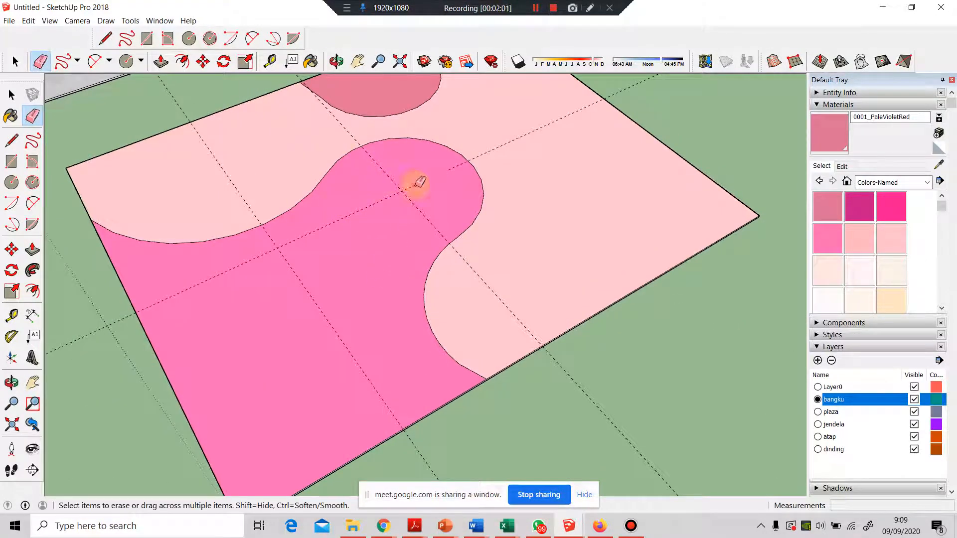
pyautogui.scroll(-2, 401, 271)
pyautogui.moveTo(333, 273); pyautogui.dragTo(474, 227, button='middle')
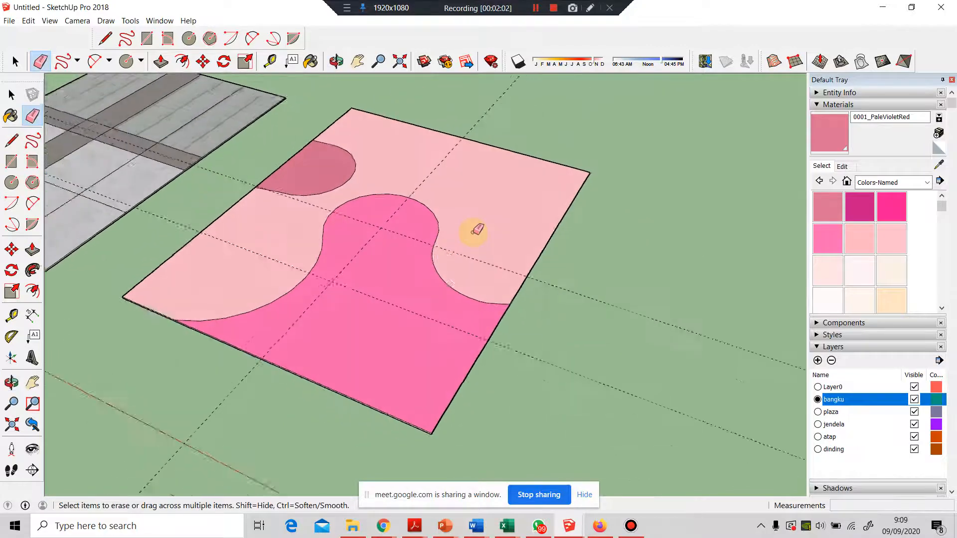
pyautogui.scroll(3, 474, 228)
pyautogui.scroll(-1, 476, 230)
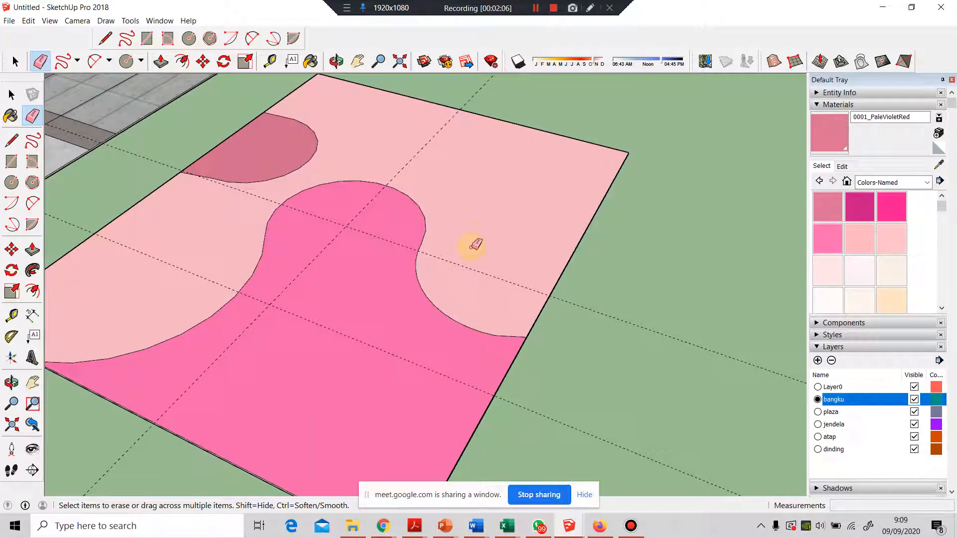
pyautogui.click(33, 291)
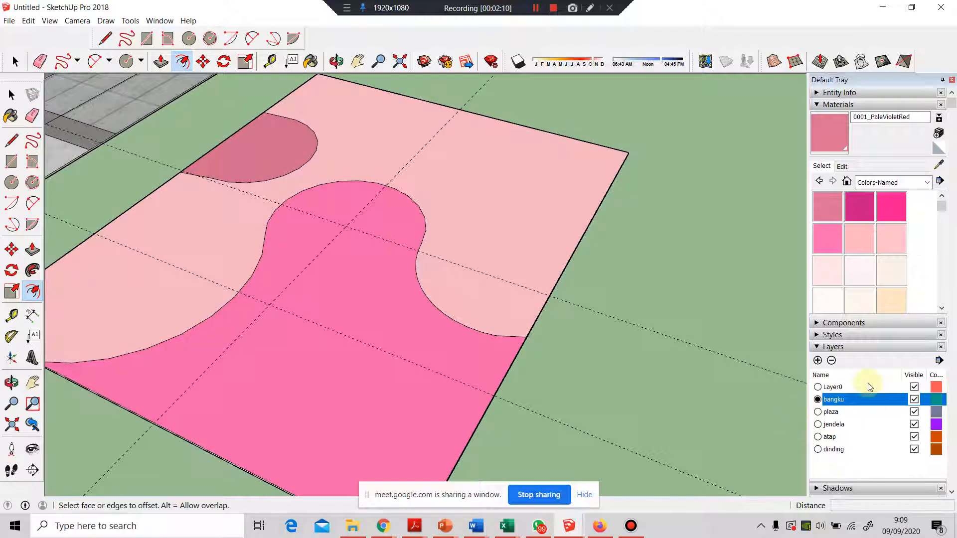
pyautogui.click(853, 400)
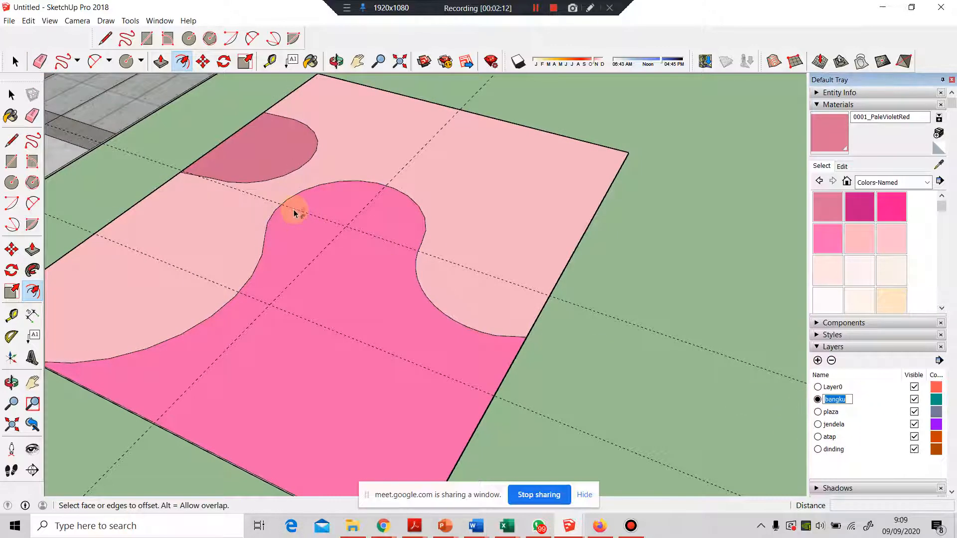
pyautogui.click(283, 209)
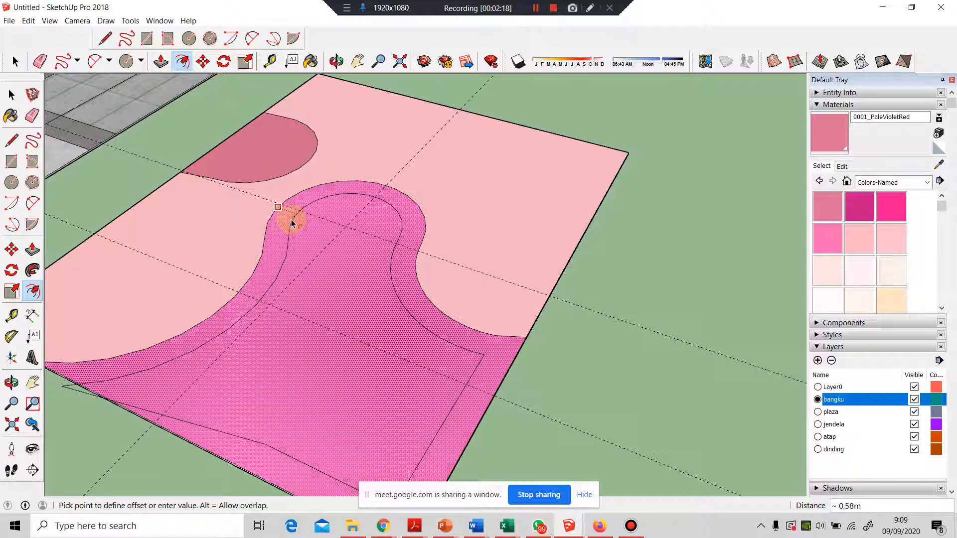
pyautogui.write('0,45')
pyautogui.click(292, 222)
pyautogui.scroll(3, 325, 229)
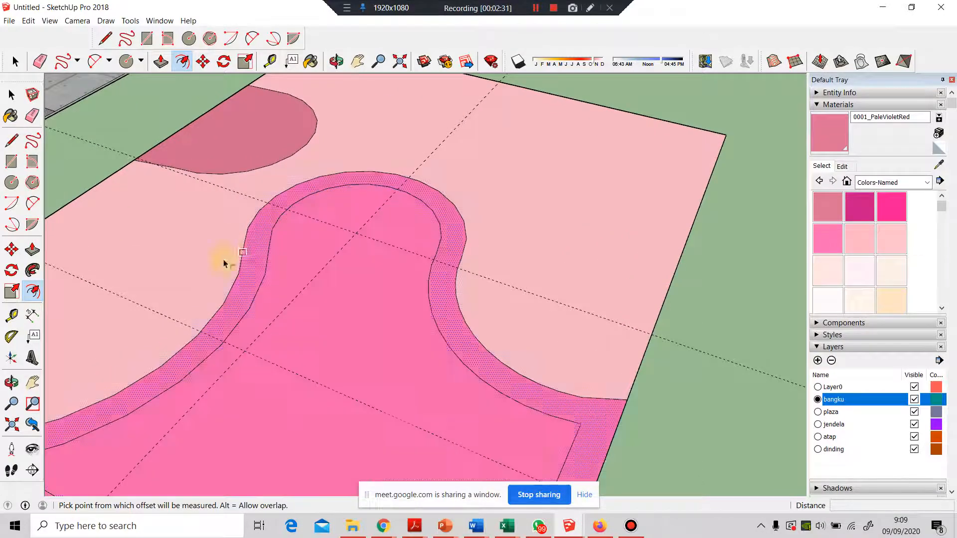
# Step: Draw a line about 0.45 m long across the offset strip, below the rounded head on the dark pink half-round area's side
pyautogui.click(11, 140)
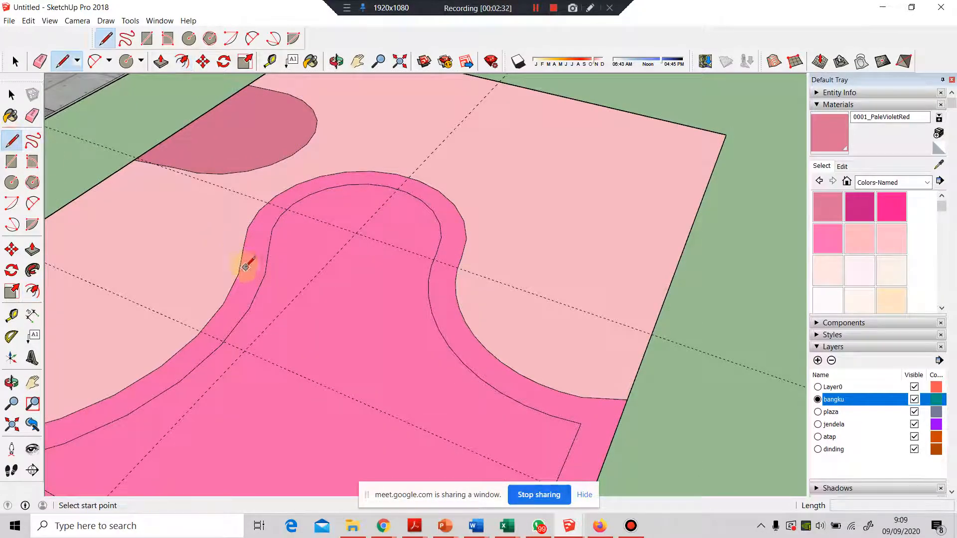
pyautogui.click(239, 274)
pyautogui.click(265, 274)
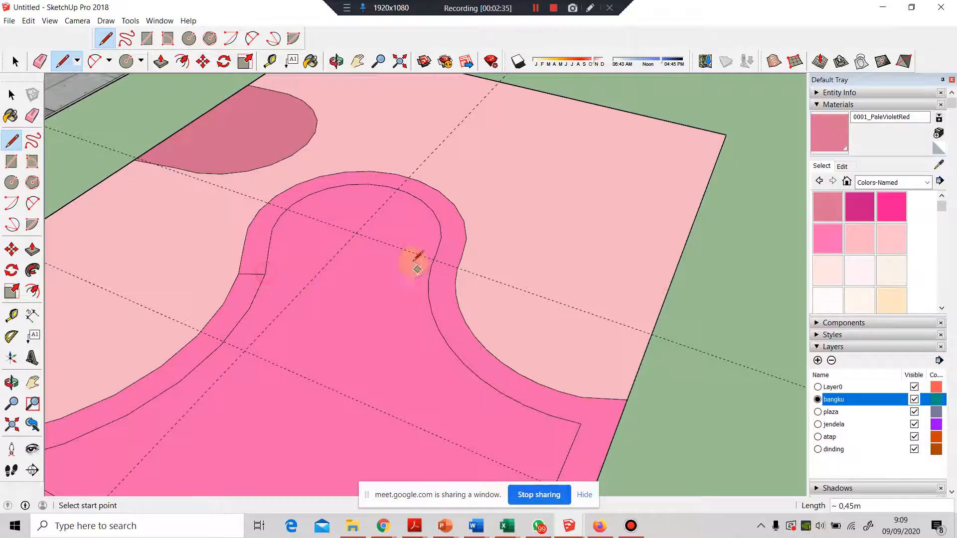
# Step: Draw two lines across the offset strip, one at each side of the rounded head, to close off a curved bench section
pyautogui.moveTo(417, 259); pyautogui.dragTo(480, 394, button='middle')
pyautogui.scroll(2, 434, 259)
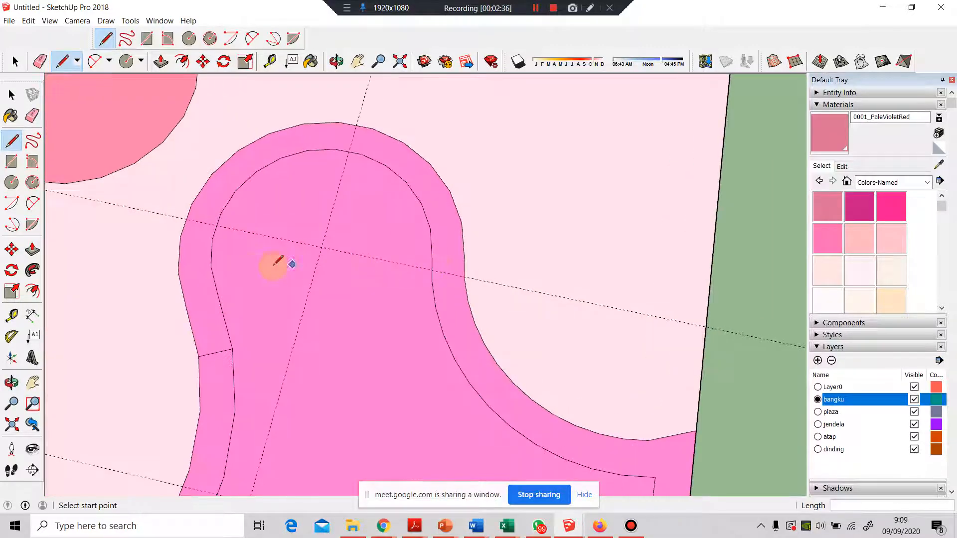
pyautogui.click(178, 272)
pyautogui.click(211, 266)
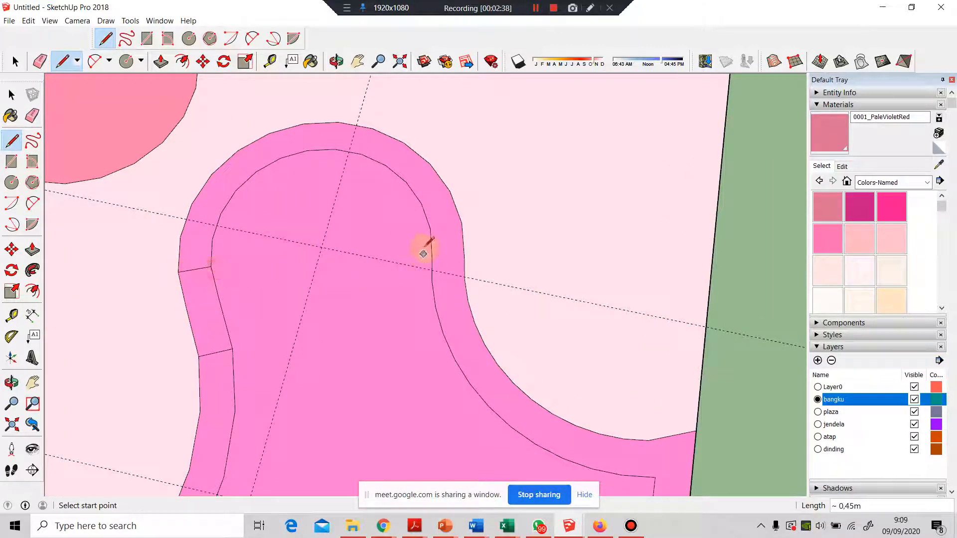
pyautogui.click(430, 229)
pyautogui.click(462, 224)
# Step: Erase the extra cross line below the bench section
pyautogui.click(12, 95)
pyautogui.click(217, 353)
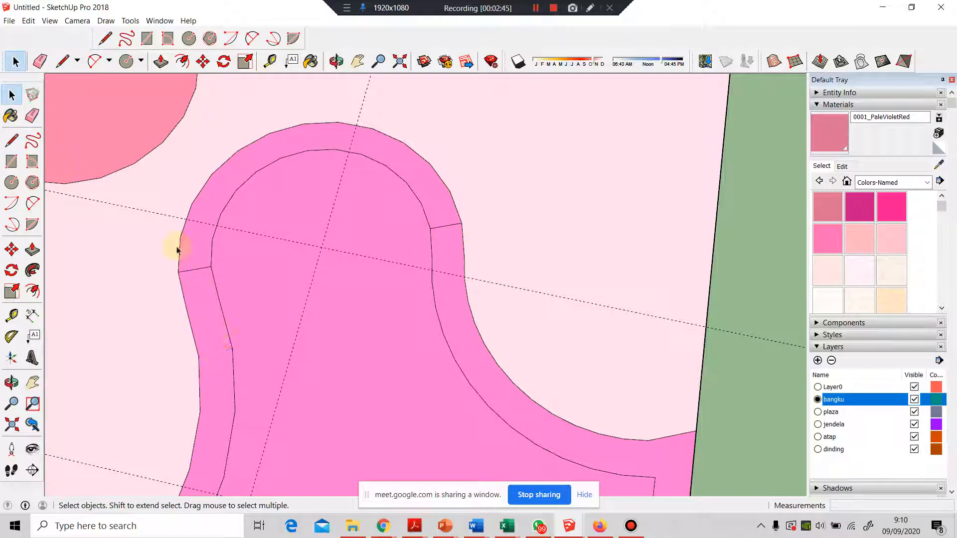
# Step: Assign the curved bench section's face and edges at the rounded head to the bangku layer
pyautogui.doubleClick(202, 242)
pyautogui.moveTo(207, 247); pyautogui.dragTo(249, 193, button='middle')
pyautogui.rightClick(251, 192)
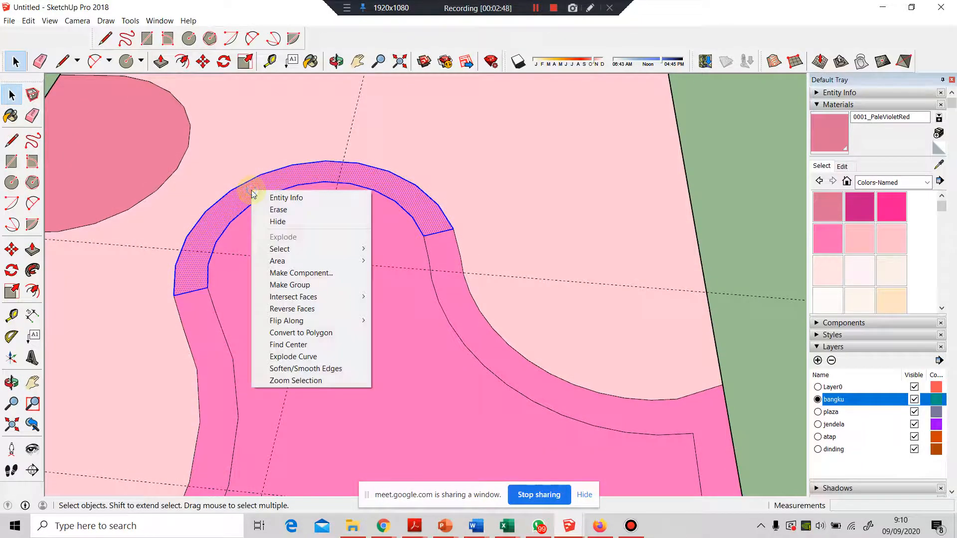
pyautogui.click(279, 198)
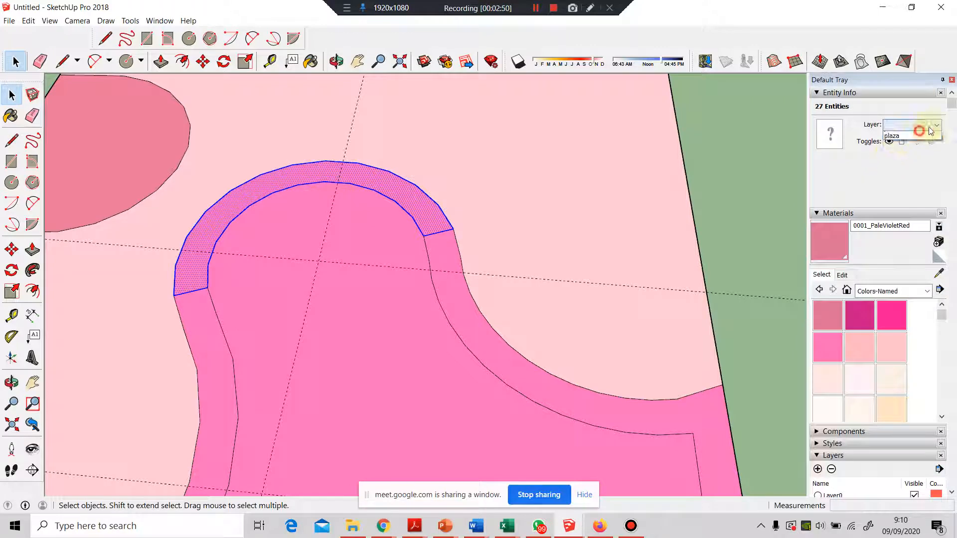
pyautogui.click(916, 125)
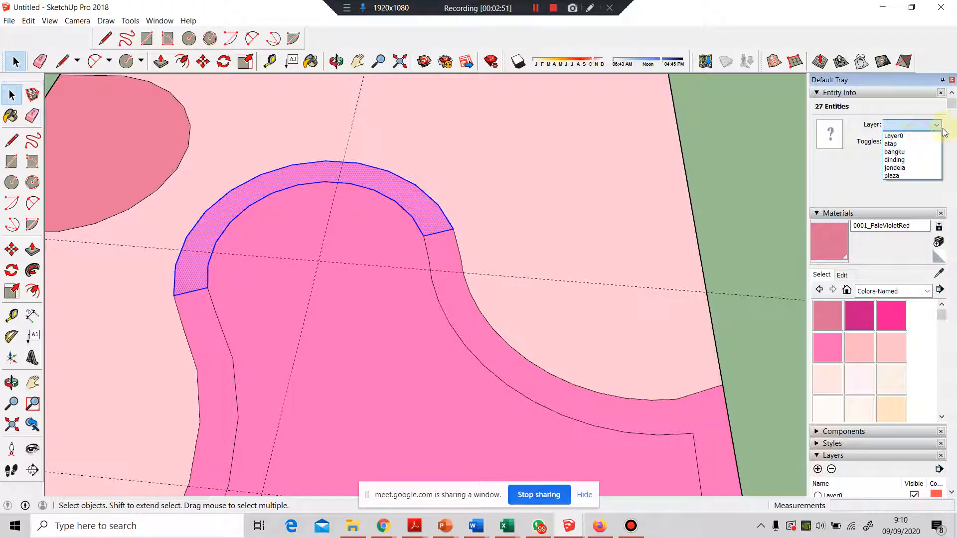
pyautogui.click(897, 152)
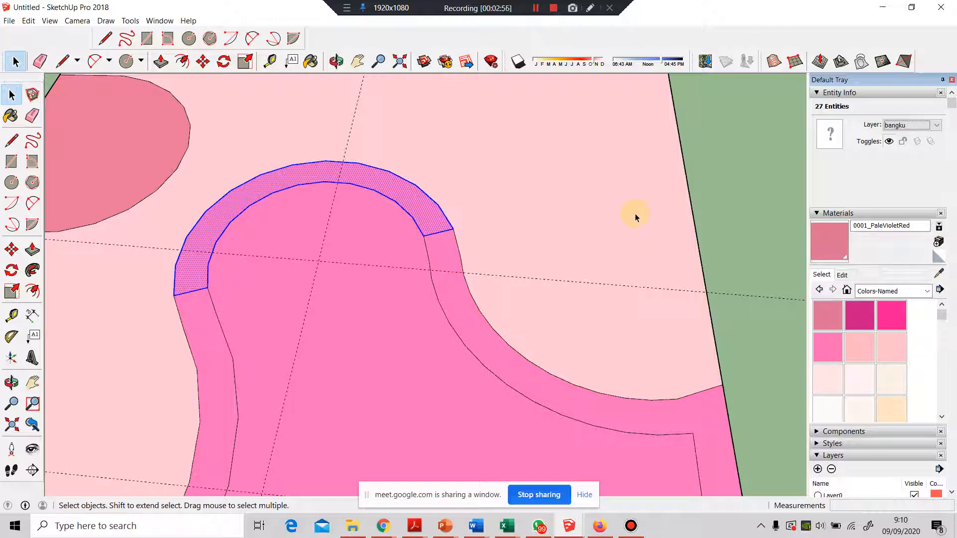
pyautogui.click(755, 206)
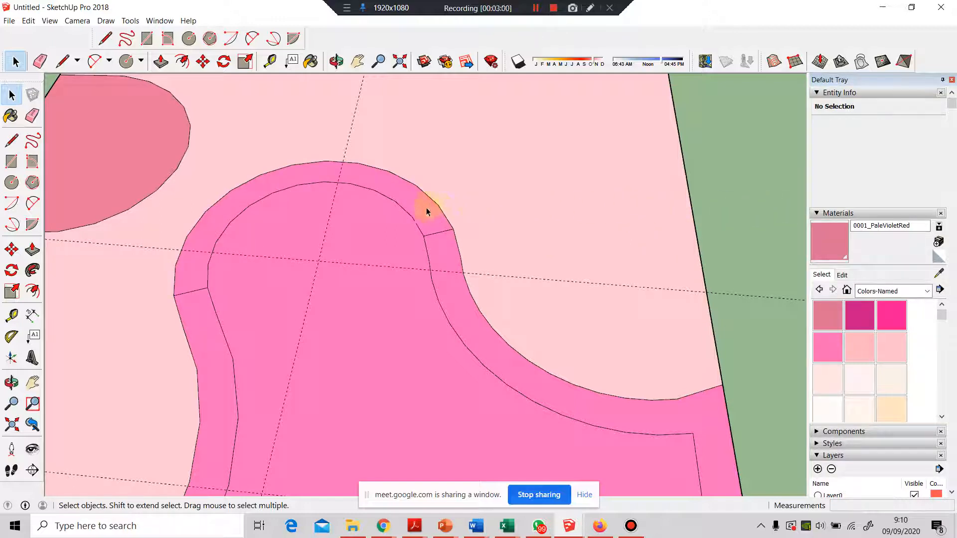
# Step: Make a group from the curved bench section's face and its bounding edges
pyautogui.doubleClick(426, 210)
pyautogui.moveTo(435, 265); pyautogui.dragTo(453, 225, button='middle')
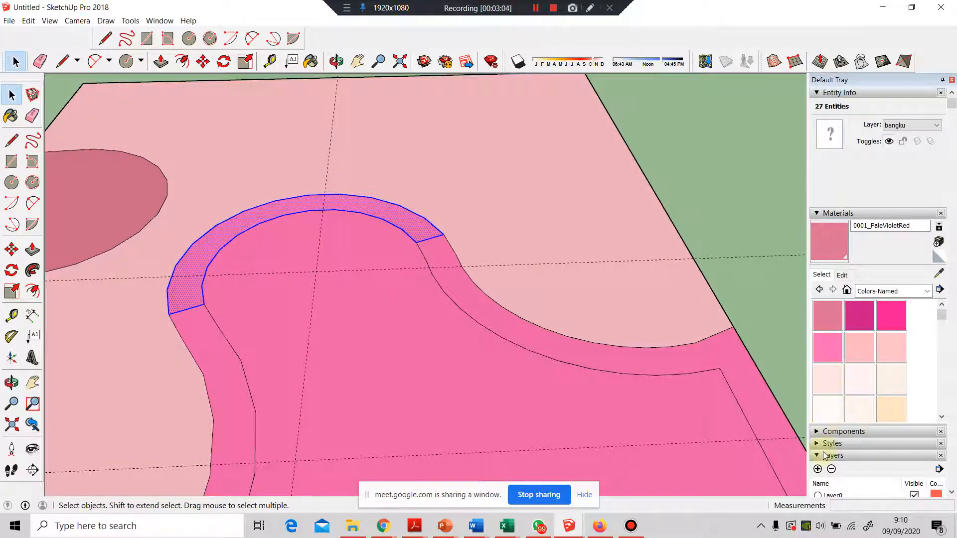
pyautogui.scroll(-2, 856, 454)
pyautogui.scroll(2, 855, 447)
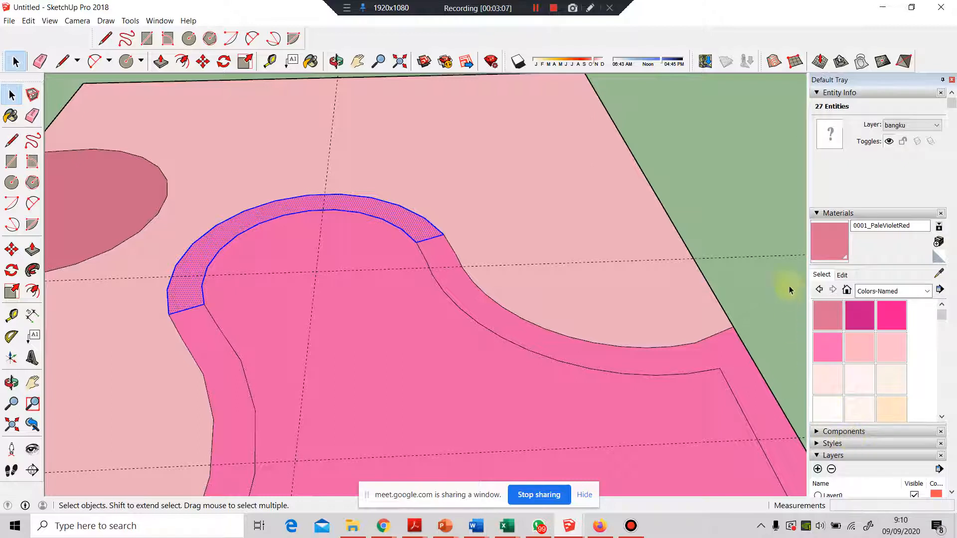
pyautogui.click(817, 213)
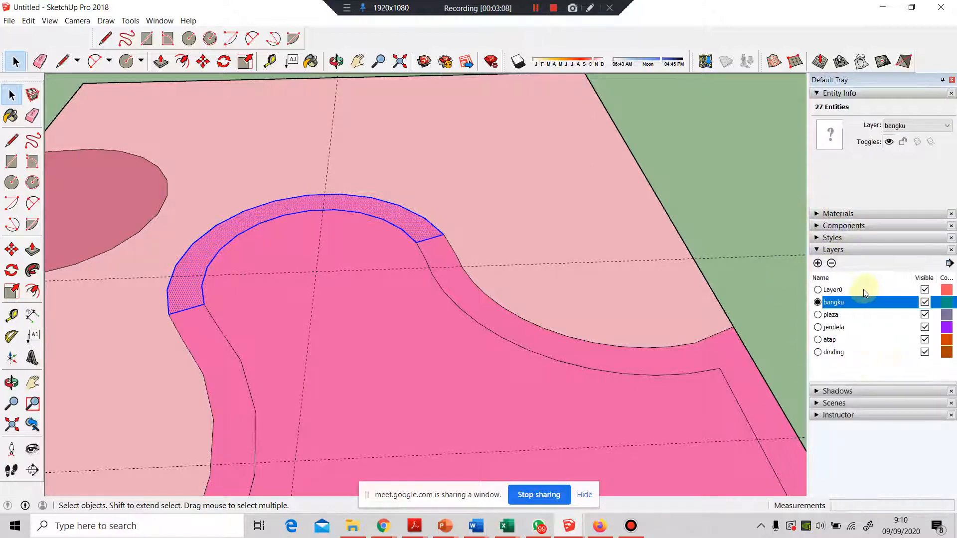
pyautogui.click(31, 249)
pyautogui.click(12, 94)
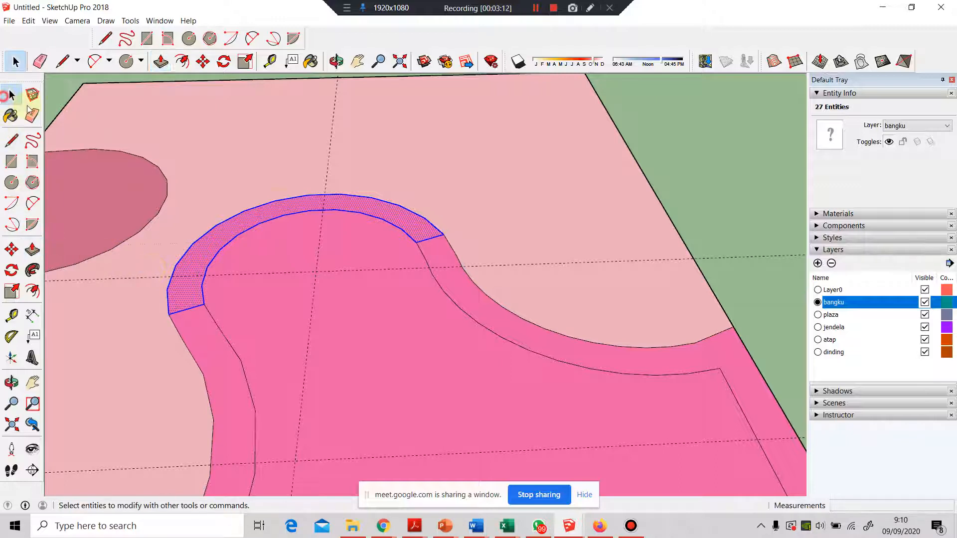
pyautogui.rightClick(377, 208)
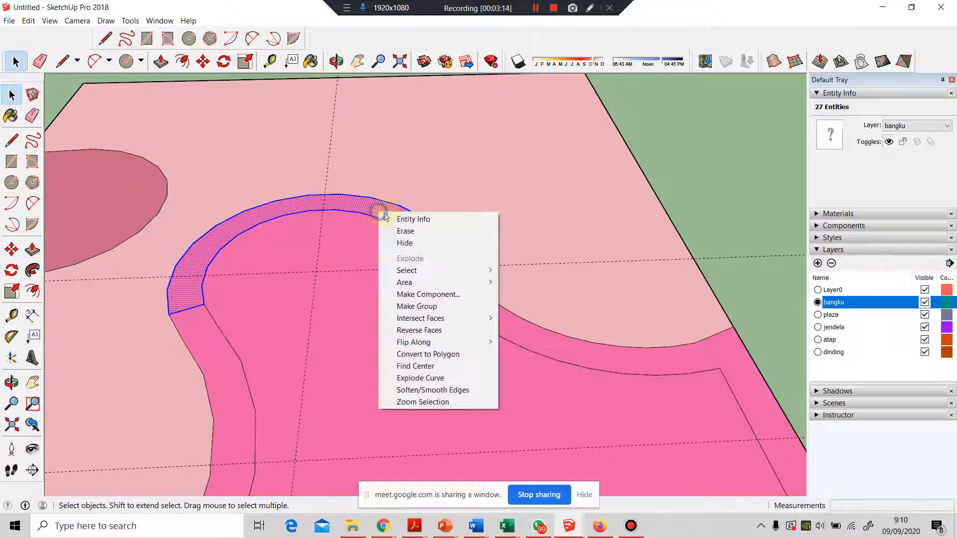
pyautogui.click(411, 307)
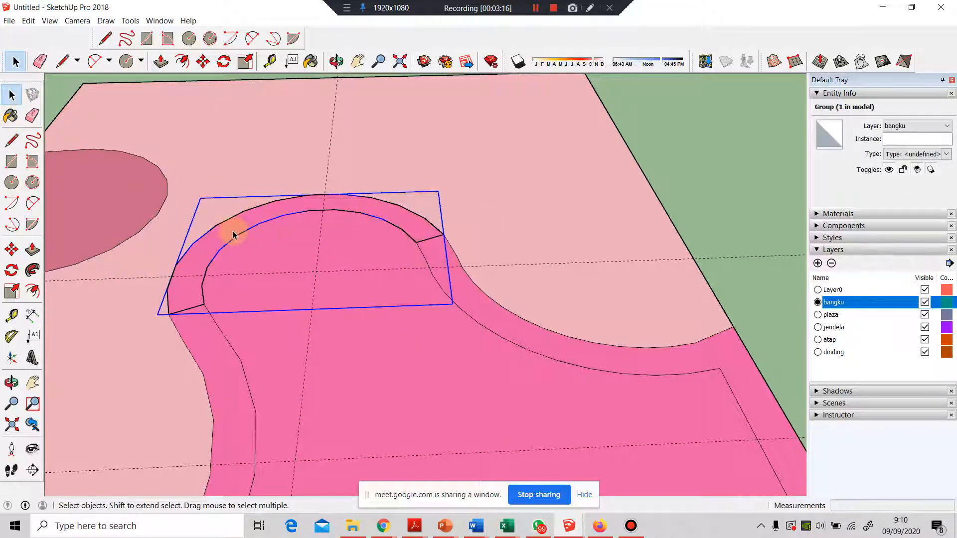
# Step: Open the bench group and extrude its curved face upward by 0.42 m with Push/Pull
pyautogui.doubleClick(232, 232)
pyautogui.click(32, 249)
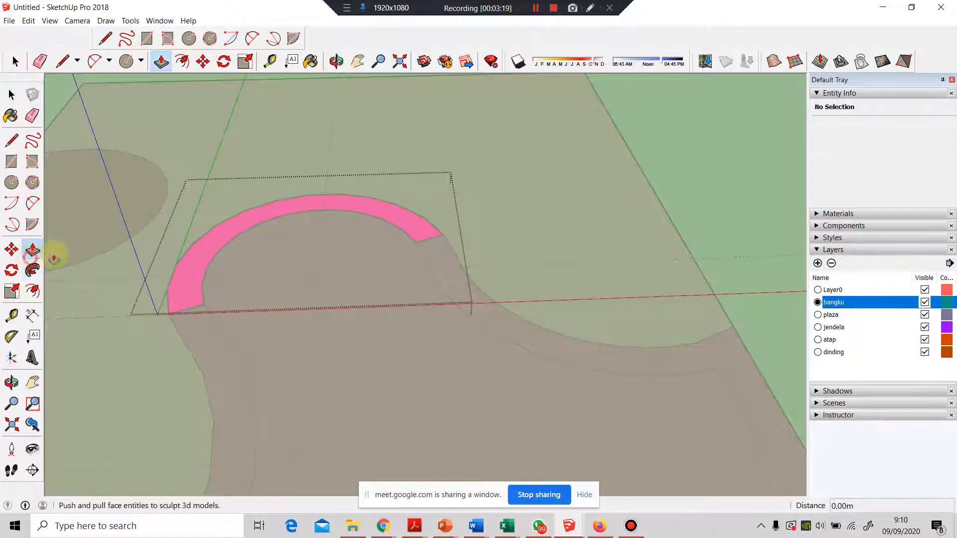
pyautogui.moveTo(198, 267); pyautogui.dragTo(194, 249)
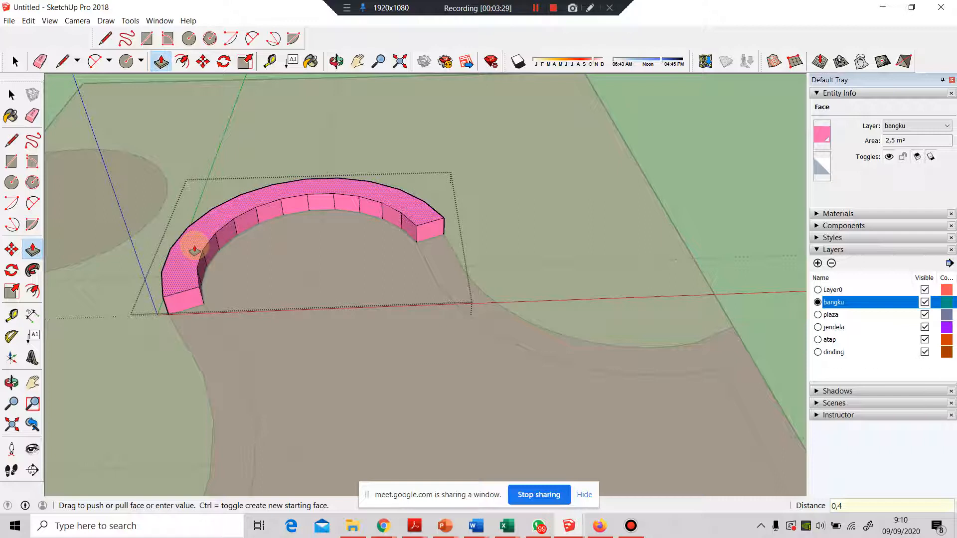
pyautogui.click(195, 249)
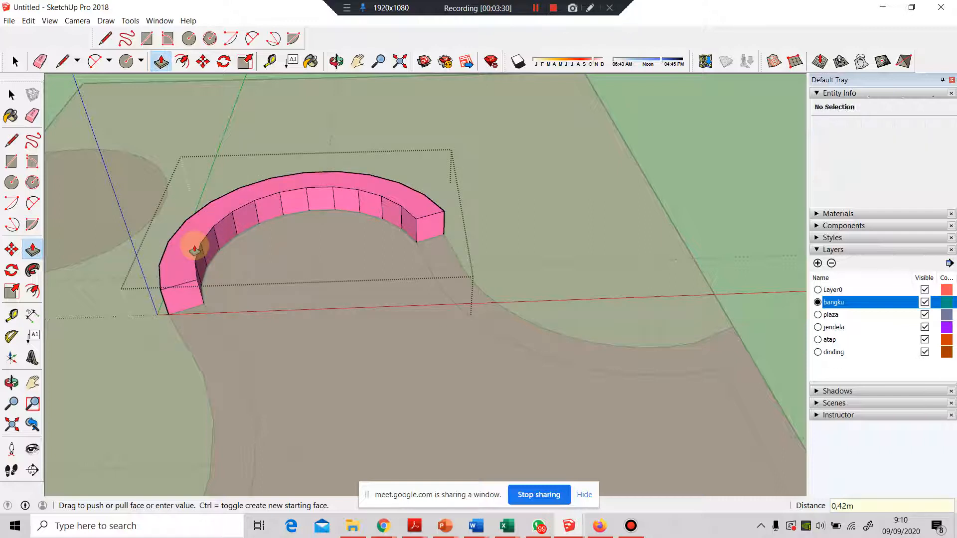
pyautogui.click(194, 249)
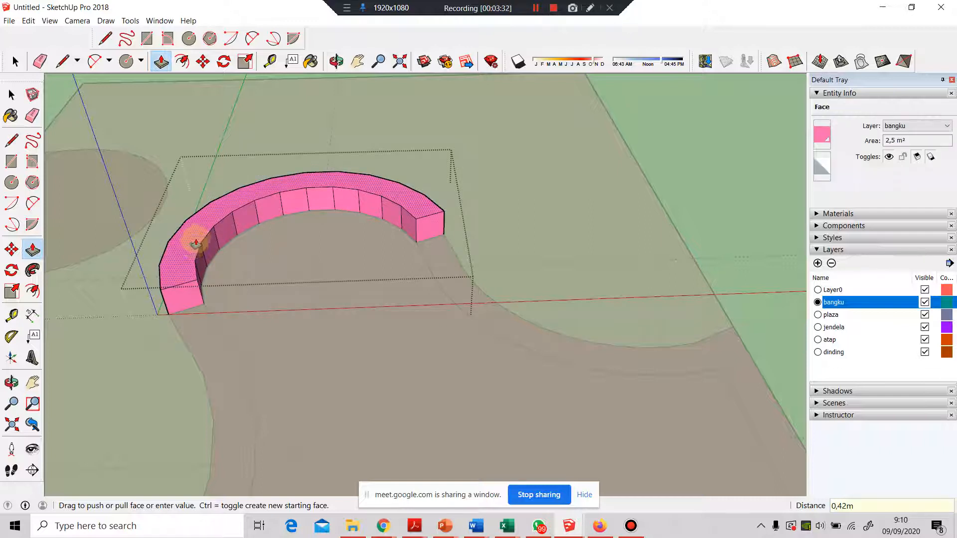
pyautogui.scroll(2, 195, 243)
pyautogui.click(161, 230)
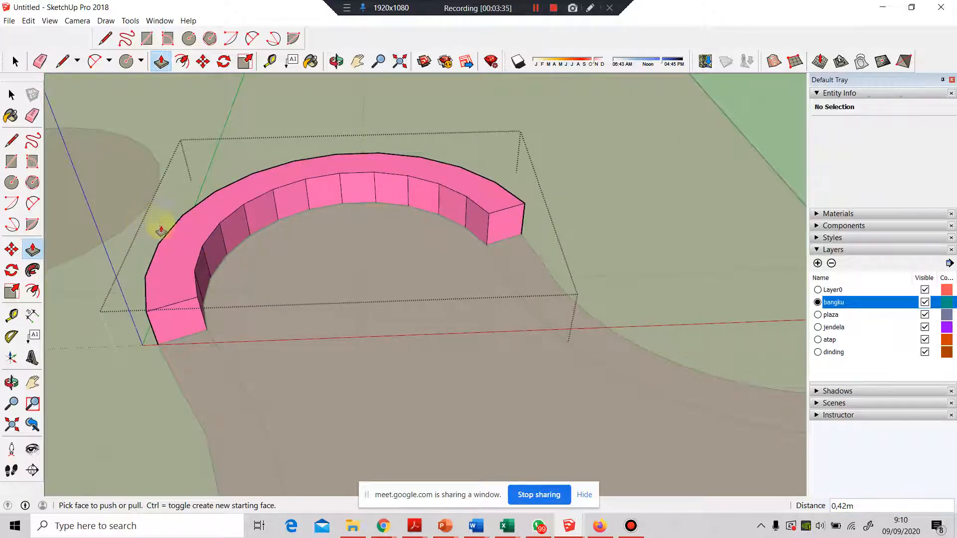
# Step: Make a separate nested group from the bench's top face and its edges
pyautogui.click(12, 94)
pyautogui.scroll(-2, 310, 289)
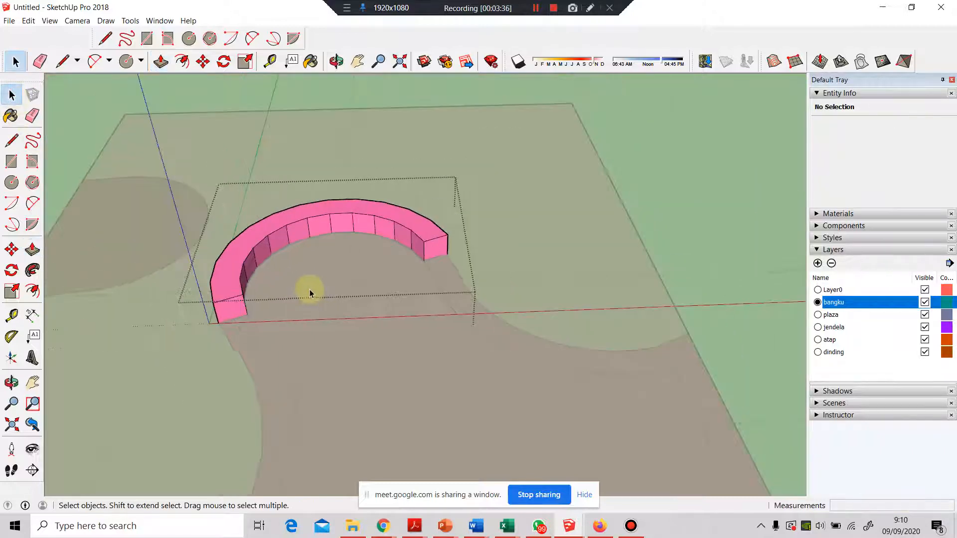
pyautogui.scroll(-1, 309, 289)
pyautogui.scroll(3, 299, 279)
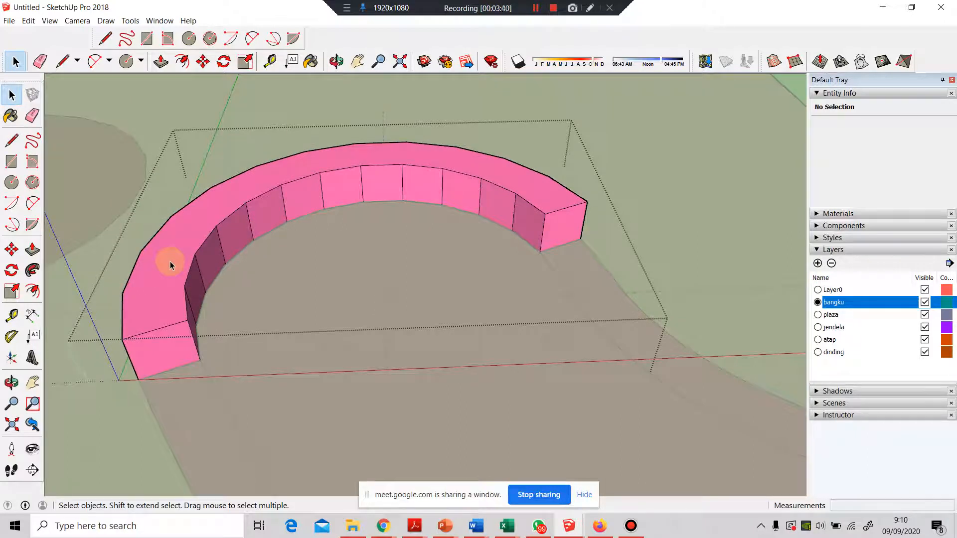
pyautogui.doubleClick(170, 264)
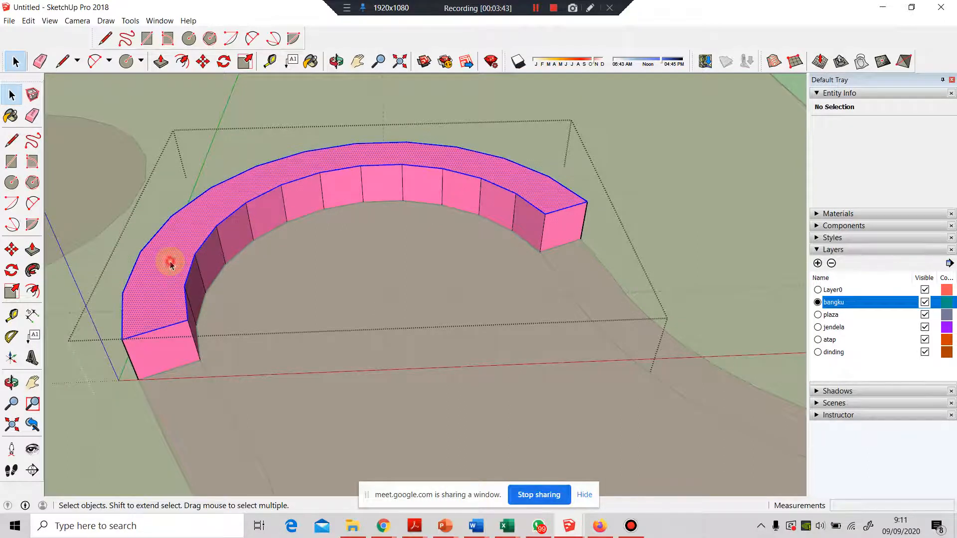
pyautogui.rightClick(169, 264)
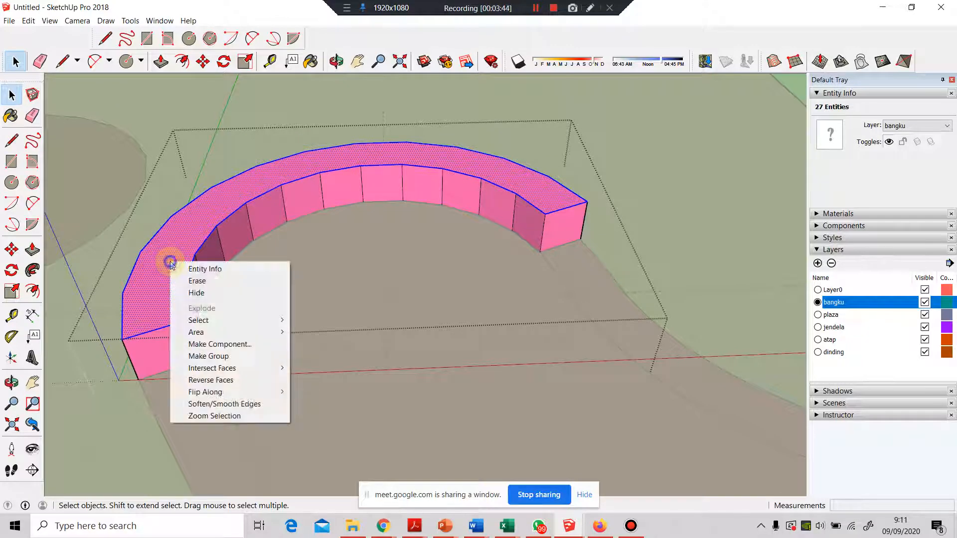
pyautogui.click(207, 357)
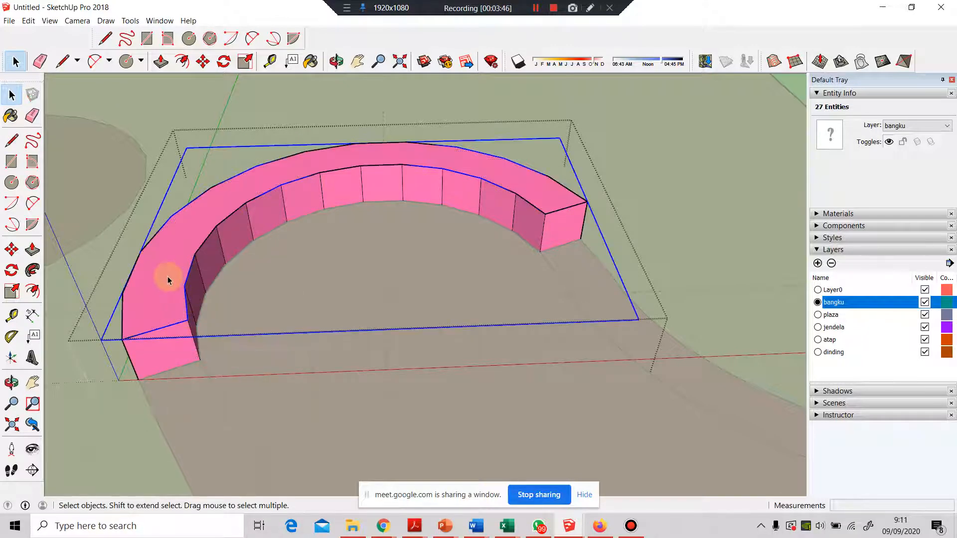
# Step: Open the nested top group and extrude its face upward by 0.06 m to form the seat slab
pyautogui.doubleClick(168, 278)
pyautogui.click(32, 249)
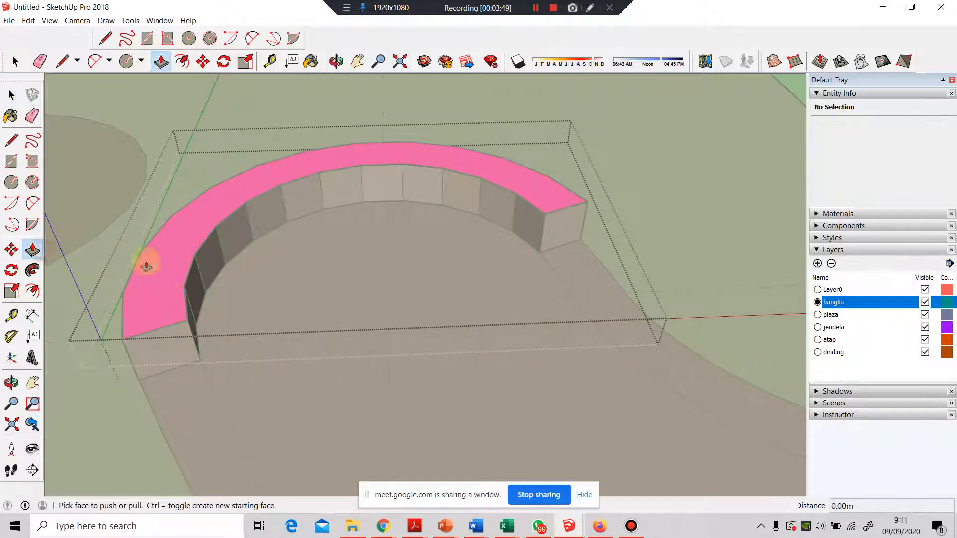
pyautogui.moveTo(154, 267); pyautogui.dragTo(153, 263)
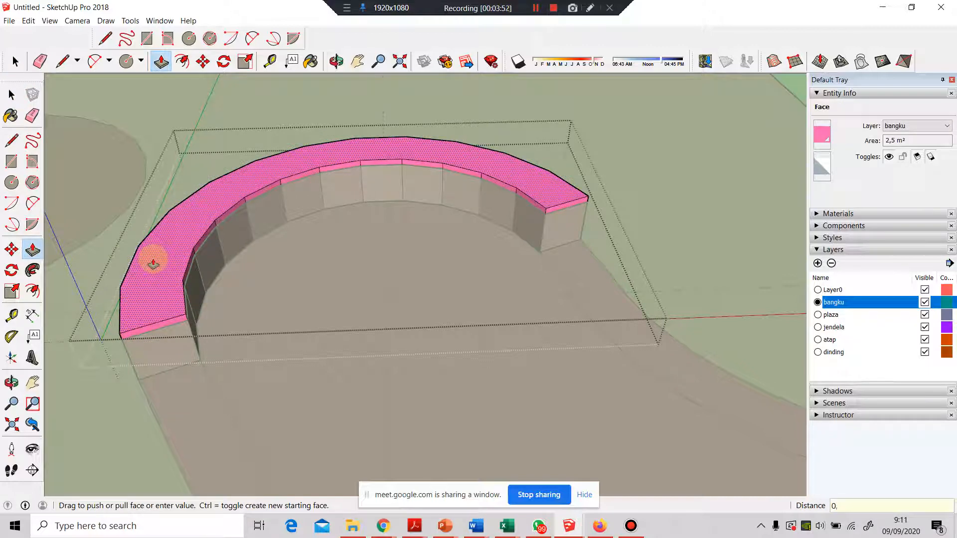
pyautogui.moveTo(153, 262); pyautogui.dragTo(154, 261)
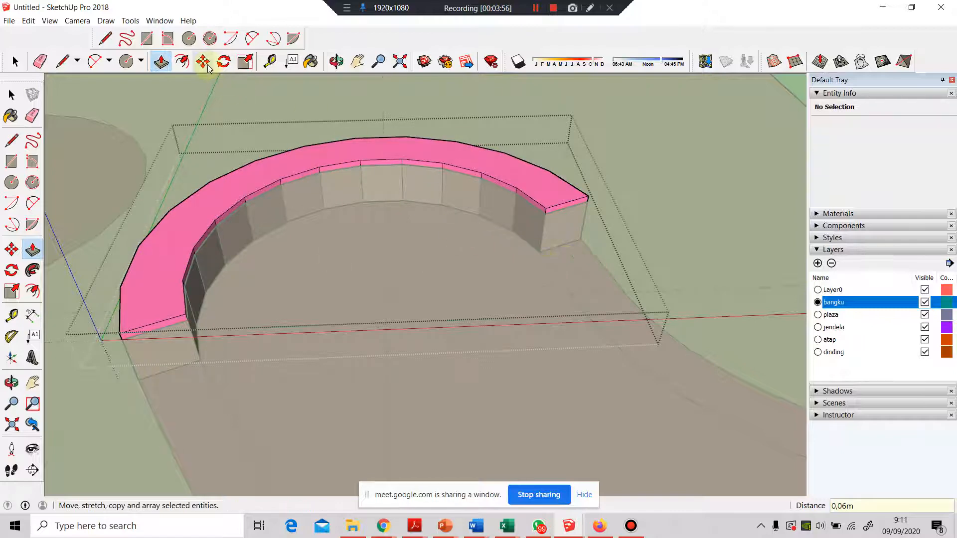
# Step: Paint the seat slab's top face with Leather Dark Brown from the carpet, fabrics and leathers materials
pyautogui.click(865, 213)
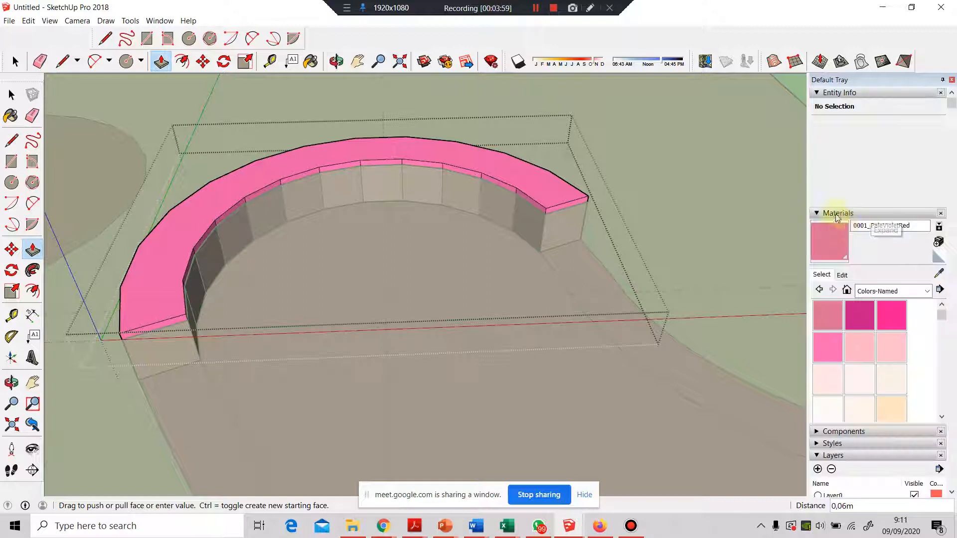
pyautogui.click(889, 291)
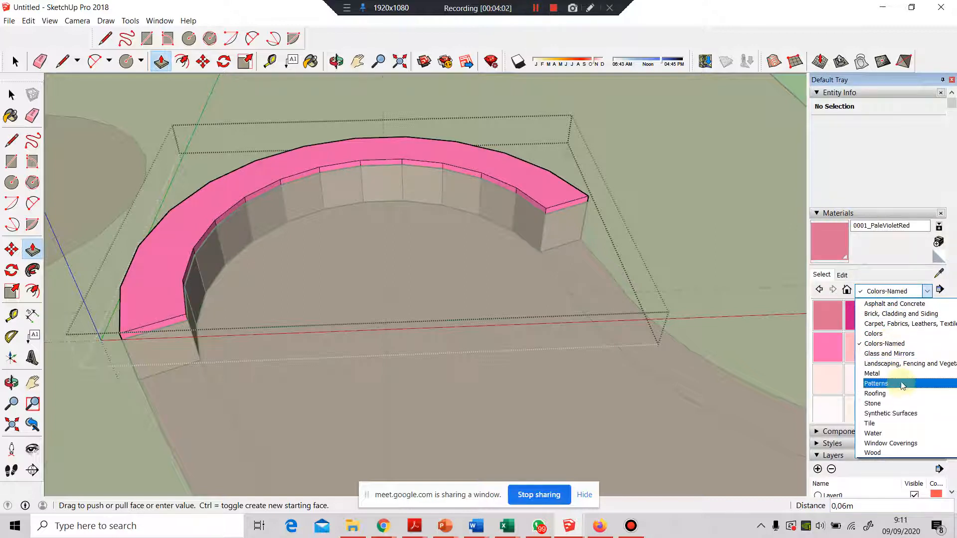
pyautogui.click(904, 323)
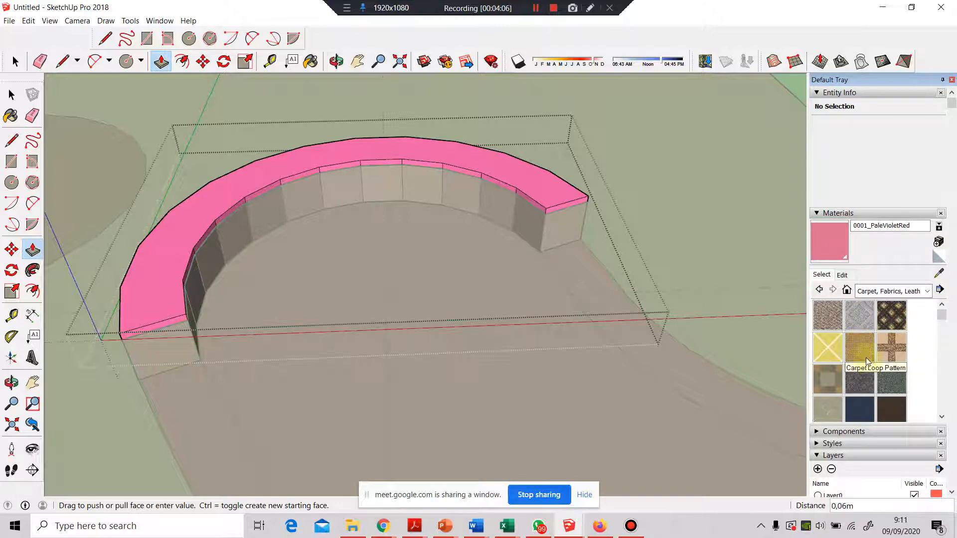
pyautogui.click(891, 406)
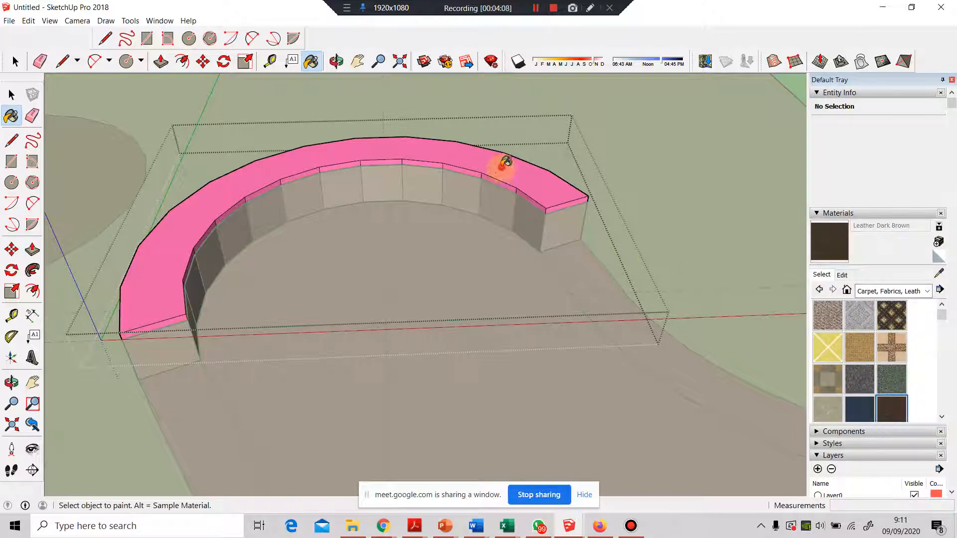
pyautogui.click(503, 166)
# Step: Paint the seat slab's end face and the three adjacent inner edge faces with Leather Dark Brown
pyautogui.scroll(5, 538, 197)
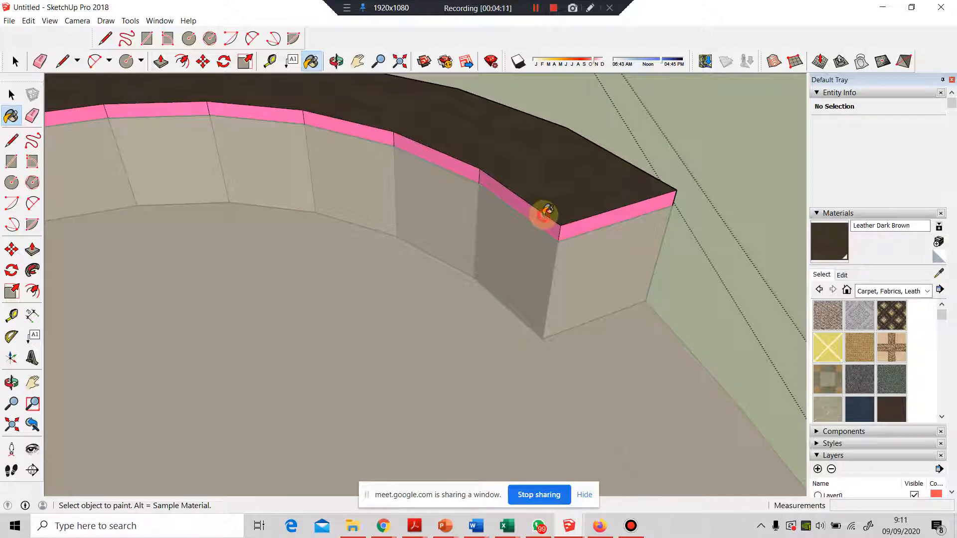
pyautogui.click(575, 225)
pyautogui.click(535, 213)
pyautogui.click(430, 157)
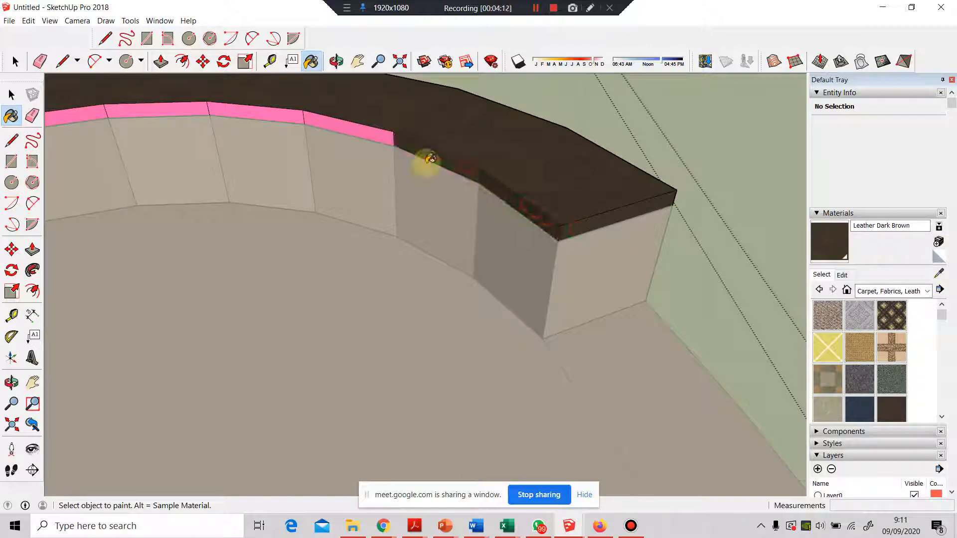
pyautogui.click(359, 131)
pyautogui.scroll(-5, 632, 192)
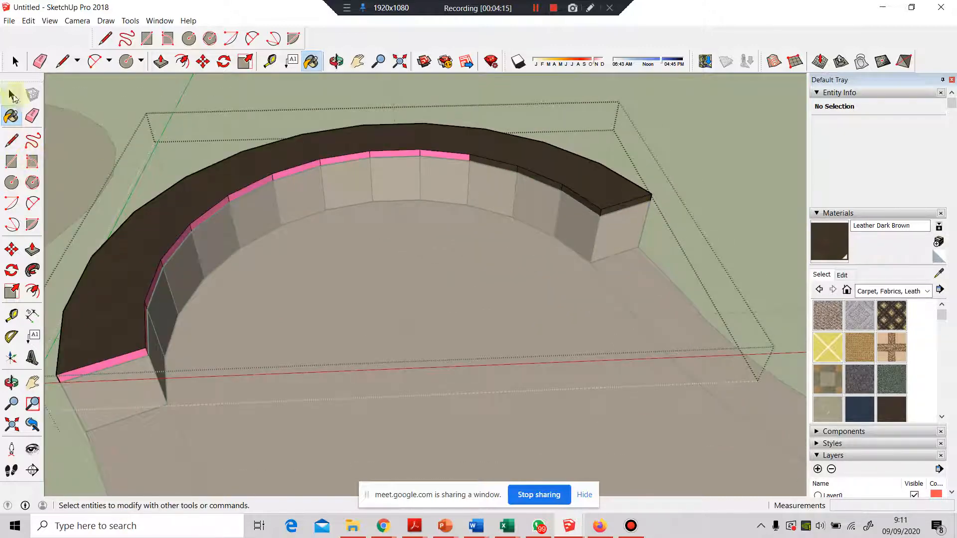
# Step: Select the whole seat slab and paint all its faces with Leather Dark Brown
pyautogui.click(13, 96)
pyautogui.tripleClick(427, 132)
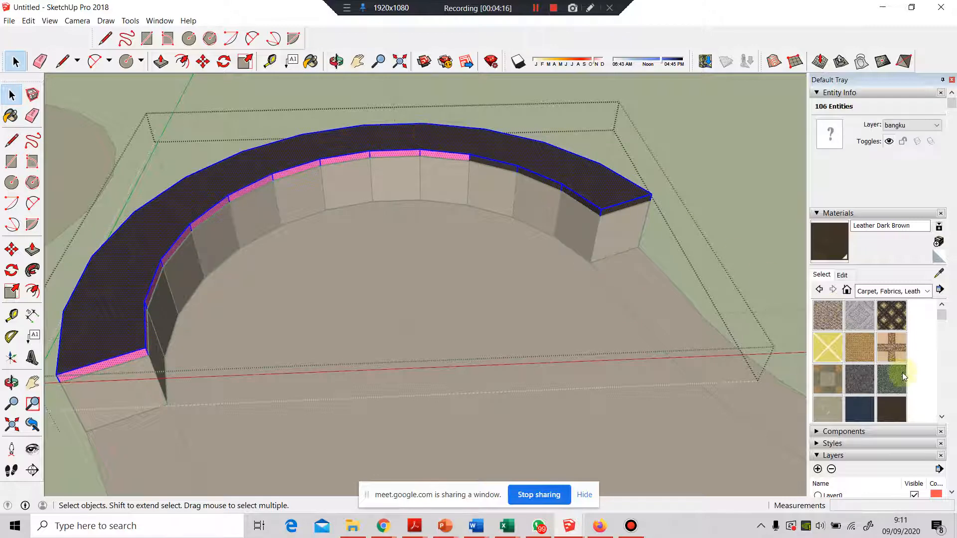
pyautogui.click(891, 408)
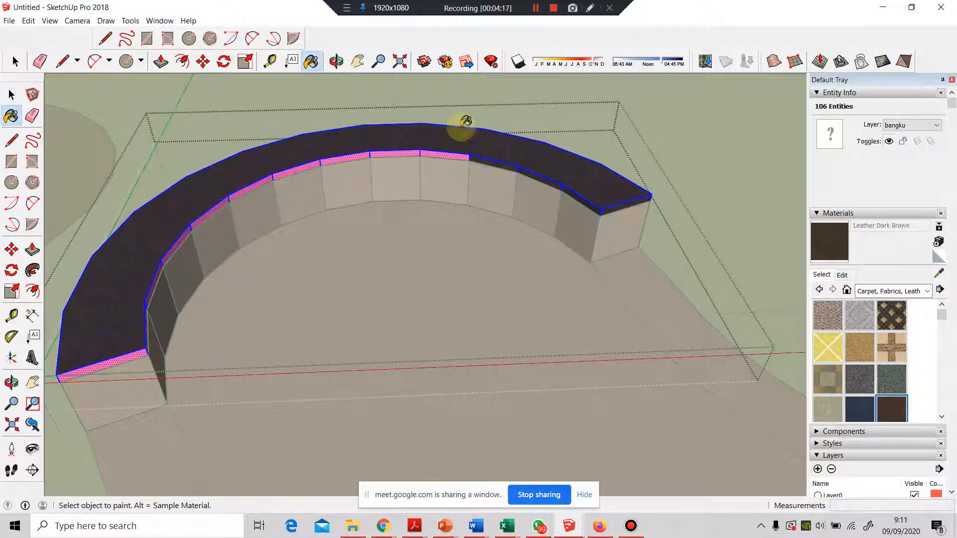
pyautogui.click(445, 148)
pyautogui.moveTo(440, 149)
pyautogui.mouseDown(button='middle')
pyautogui.moveTo(544, 165)
pyautogui.moveTo(512, 158)
pyautogui.moveTo(630, 116)
pyautogui.moveTo(139, 174)
pyautogui.mouseUp(button='middle')
pyautogui.press('space')
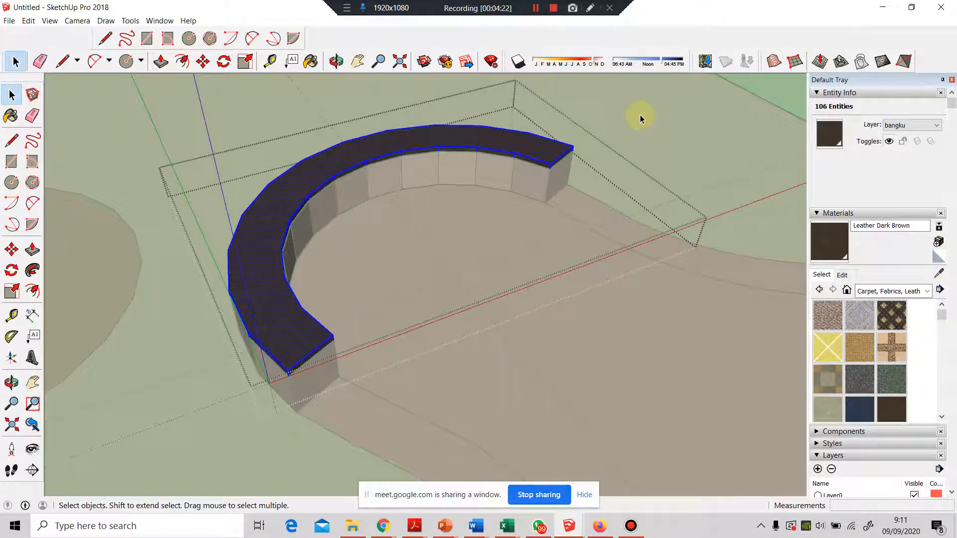
# Step: Repaint the whole selected seat slab with the Wallpaper Thin Brown stripe material and leave the bench group
pyautogui.moveTo(945, 316); pyautogui.dragTo(940, 369)
pyautogui.click(867, 398)
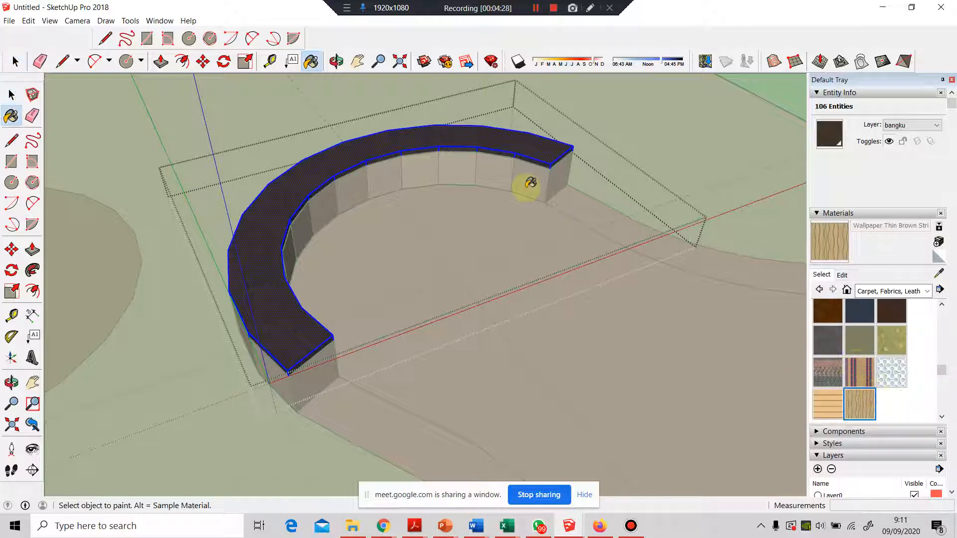
pyautogui.click(504, 144)
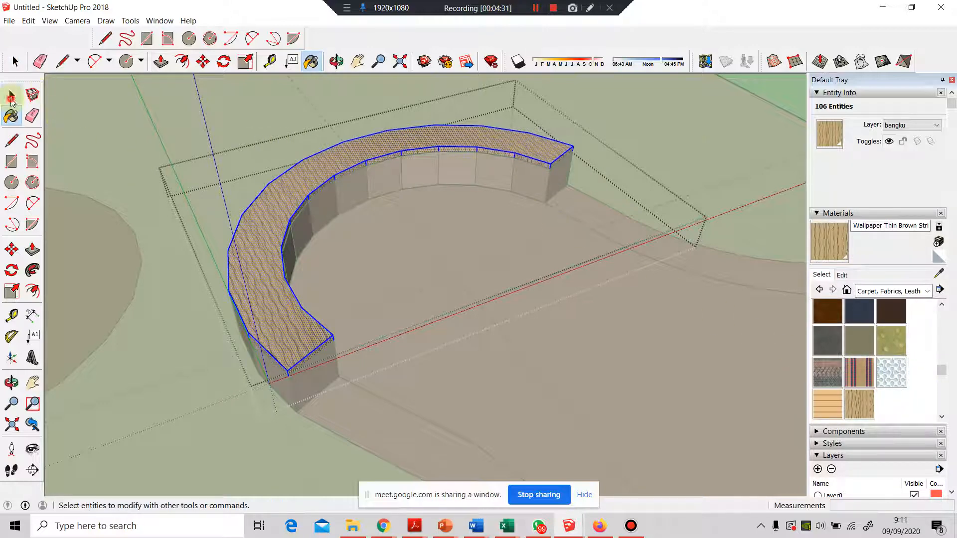
pyautogui.click(11, 95)
pyautogui.click(408, 226)
# Step: Draw two lines across the curved plaza border, one at the inner outline's corner and one about 0.45 m long nearer the bench
pyautogui.scroll(-5, 408, 226)
pyautogui.moveTo(433, 256); pyautogui.dragTo(436, 178, button='middle')
pyautogui.scroll(-3, 423, 271)
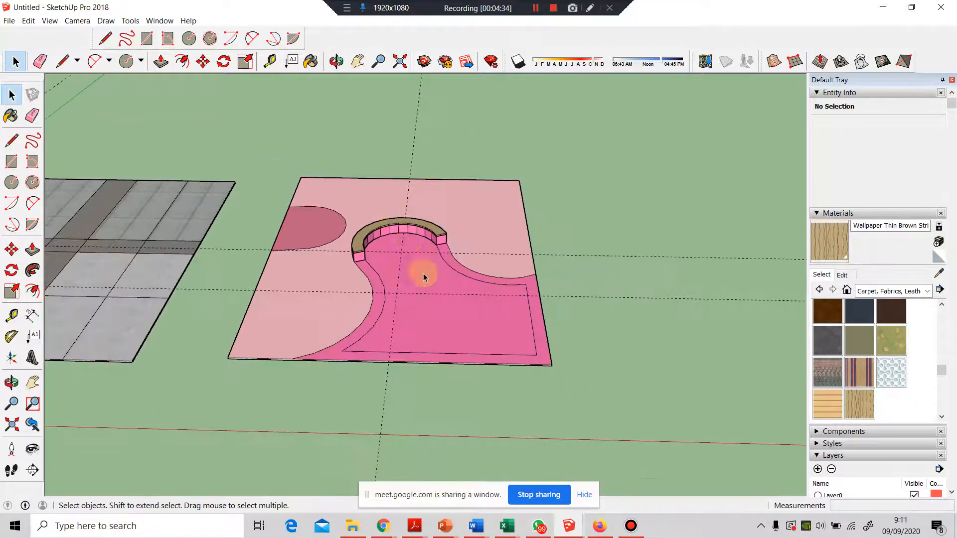
pyautogui.moveTo(385, 277); pyautogui.dragTo(367, 269, button='middle')
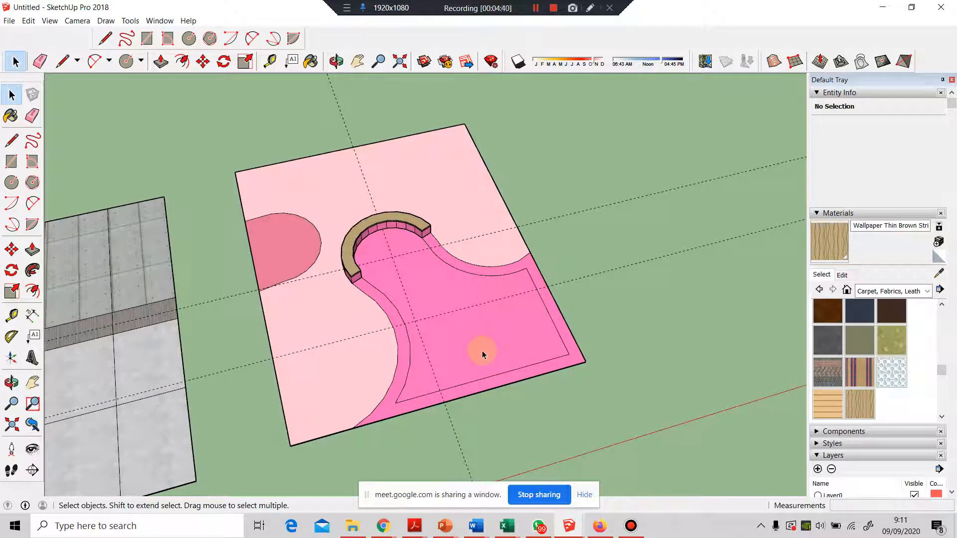
pyautogui.moveTo(482, 349); pyautogui.dragTo(380, 377, button='middle')
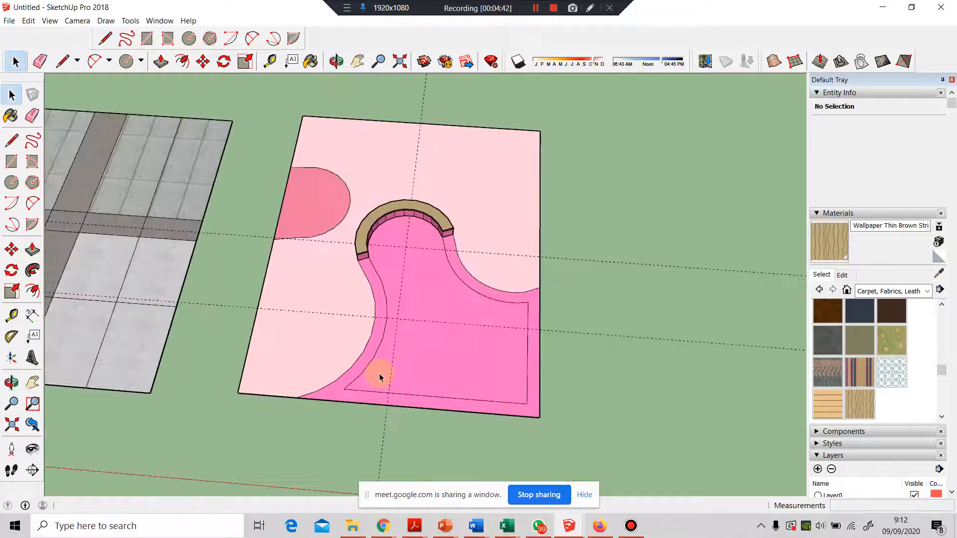
pyautogui.scroll(4, 377, 378)
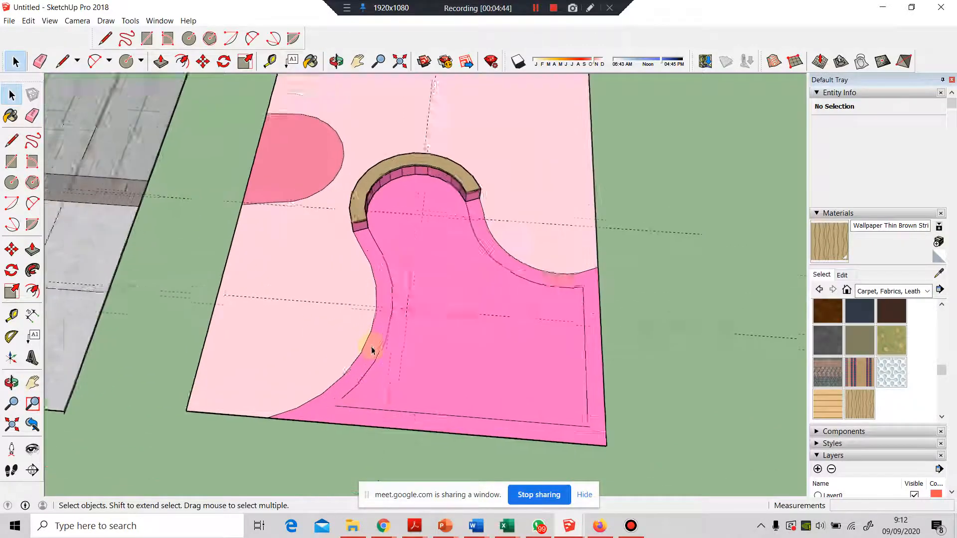
pyautogui.moveTo(372, 349)
pyautogui.mouseDown(button='middle')
pyautogui.moveTo(453, 327)
pyautogui.moveTo(376, 330)
pyautogui.mouseUp(button='middle')
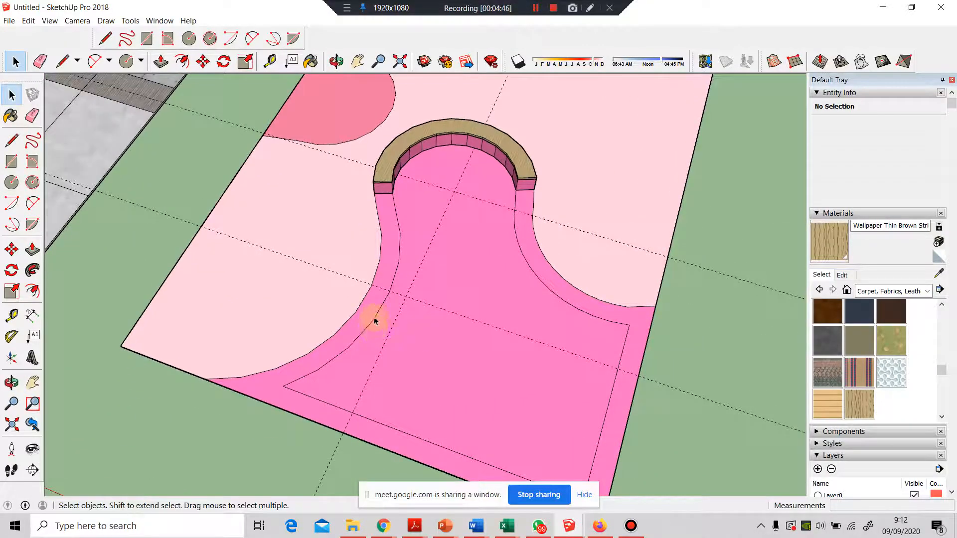
pyautogui.scroll(3, 389, 306)
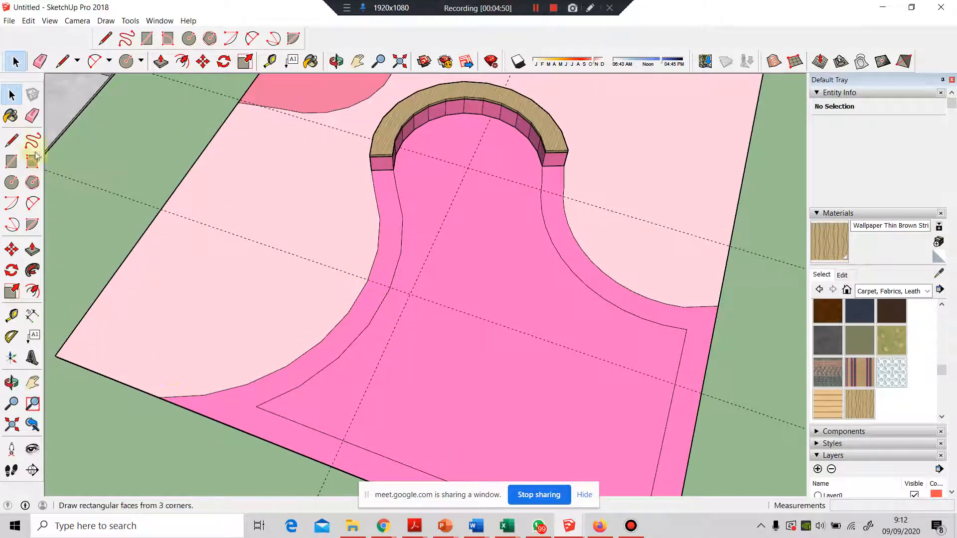
pyautogui.click(12, 141)
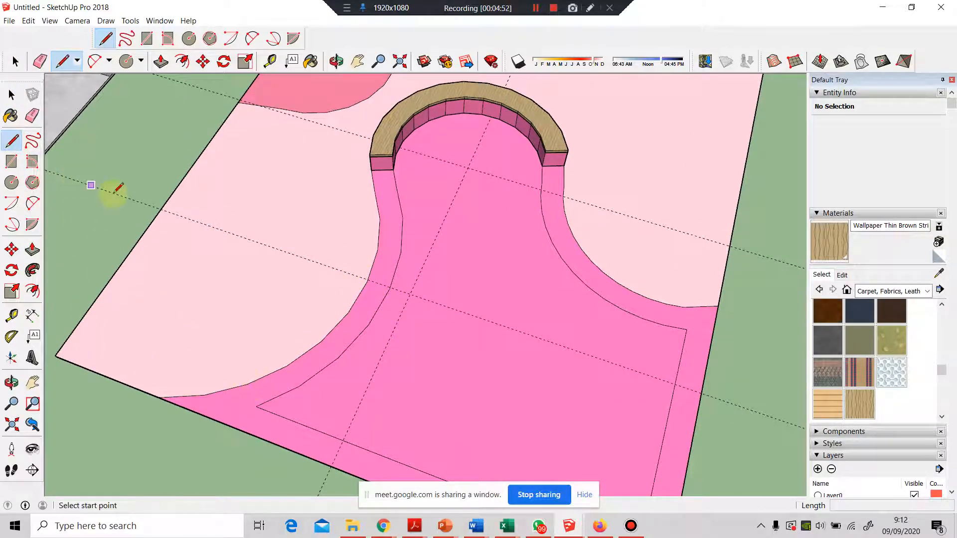
pyautogui.click(12, 95)
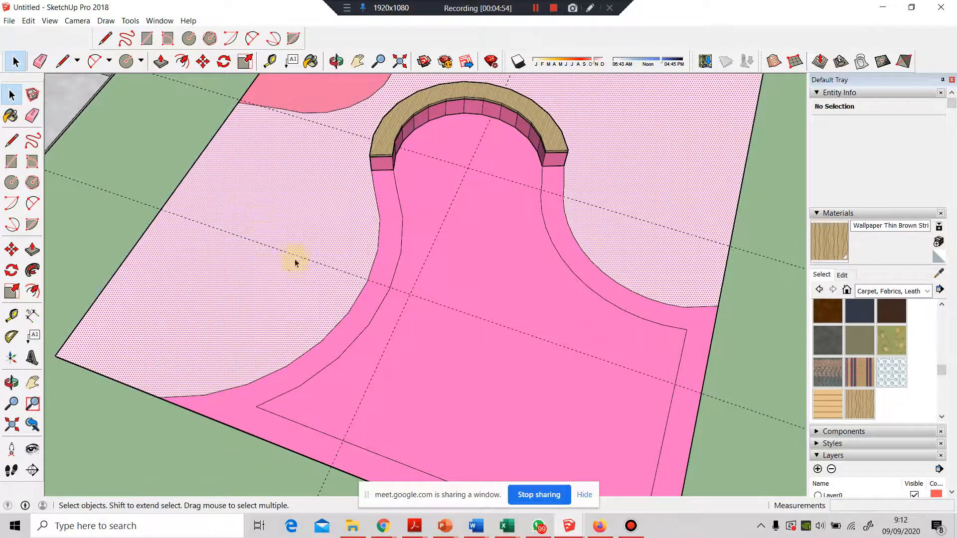
pyautogui.click(346, 333)
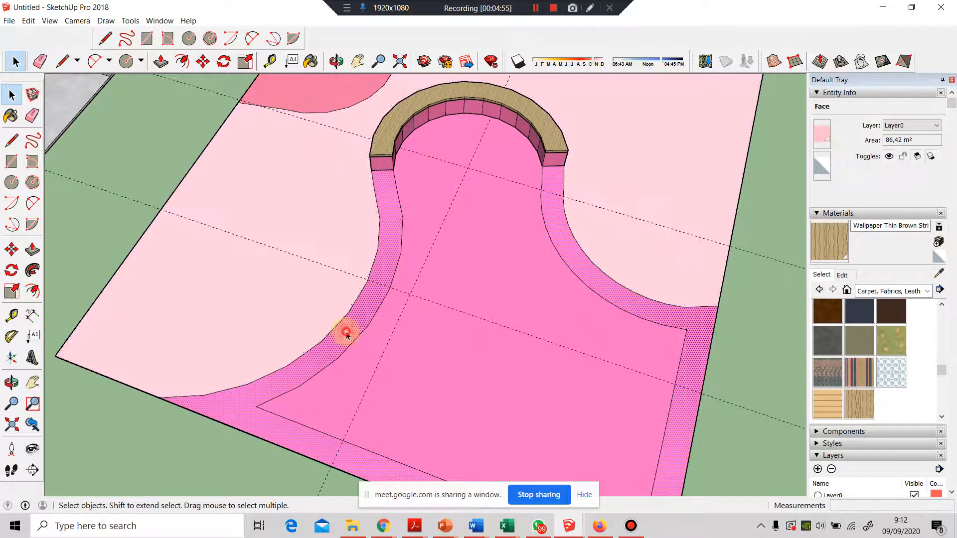
pyautogui.click(12, 140)
pyautogui.click(255, 406)
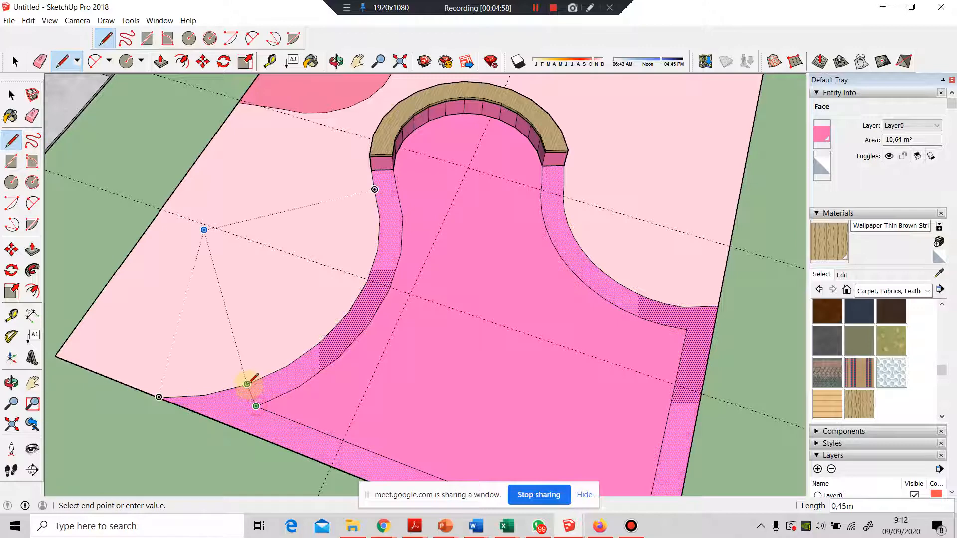
pyautogui.click(248, 385)
pyautogui.click(378, 249)
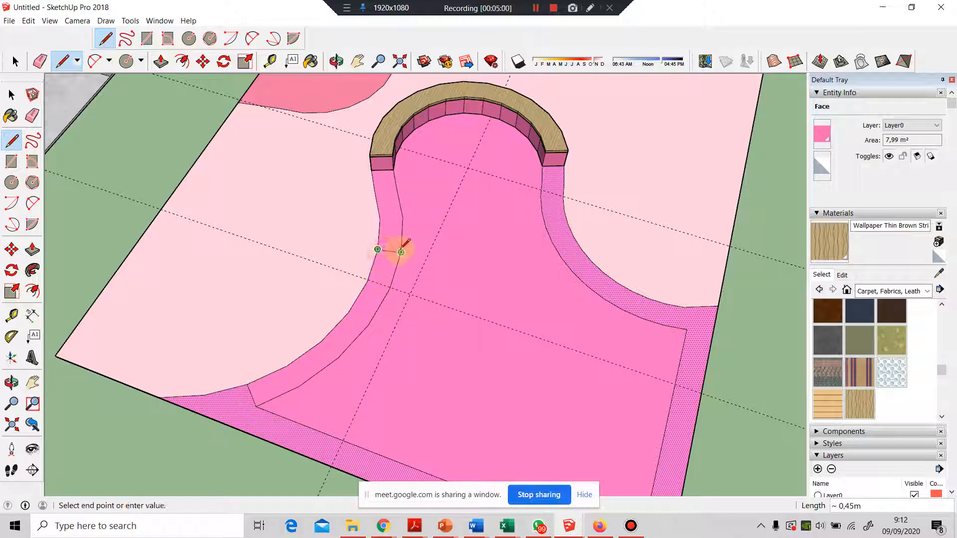
# Step: Assign the cut-off border segment's face and edges to the bangku layer and make them a group
pyautogui.click(32, 248)
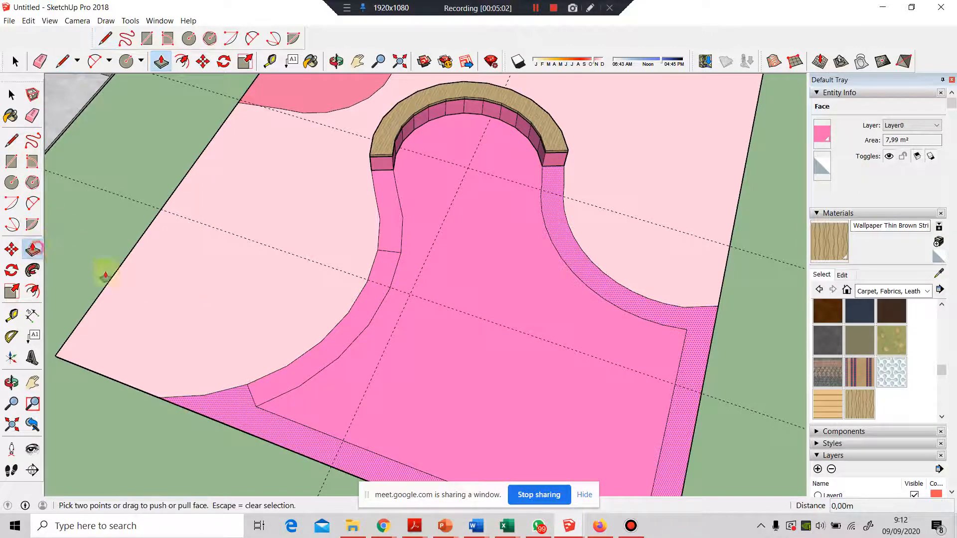
pyautogui.click(12, 95)
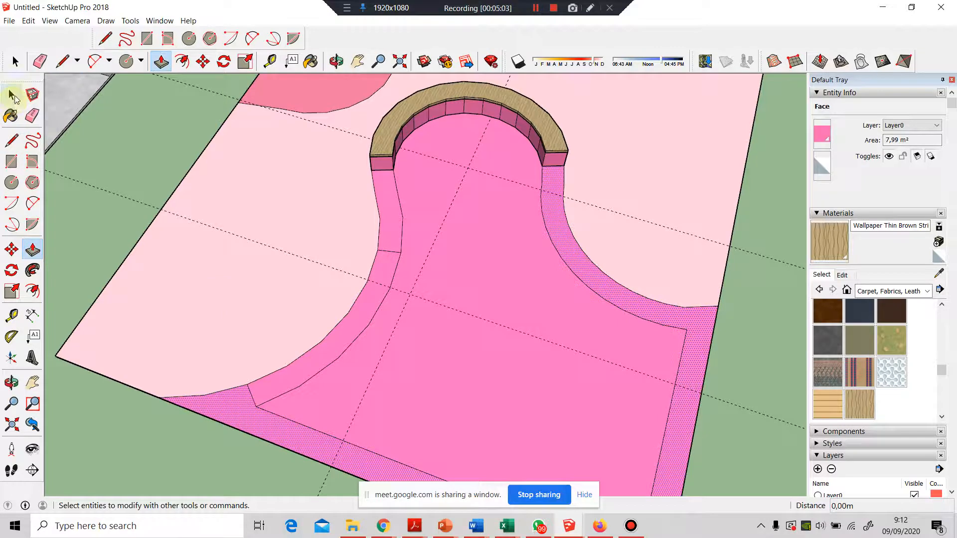
pyautogui.click(370, 305)
pyautogui.doubleClick(366, 301)
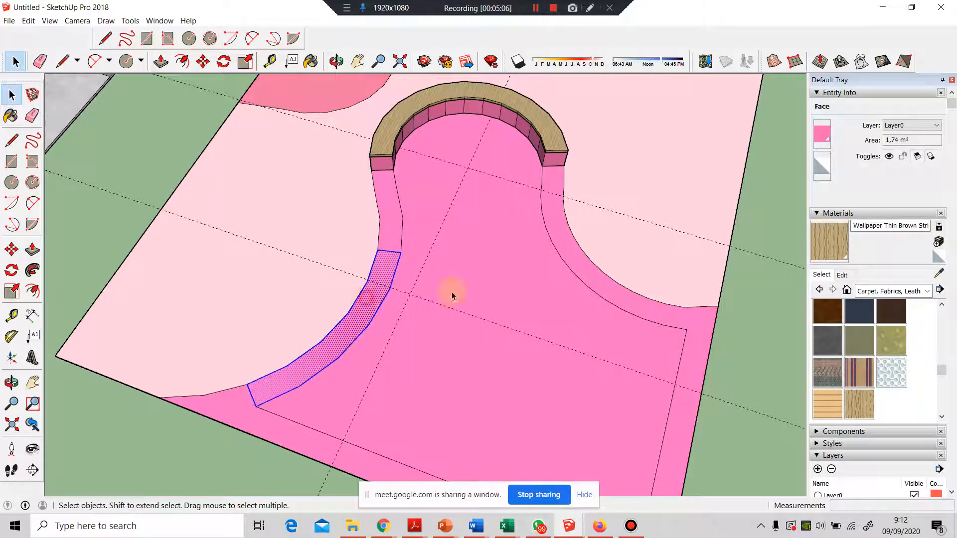
pyautogui.click(929, 126)
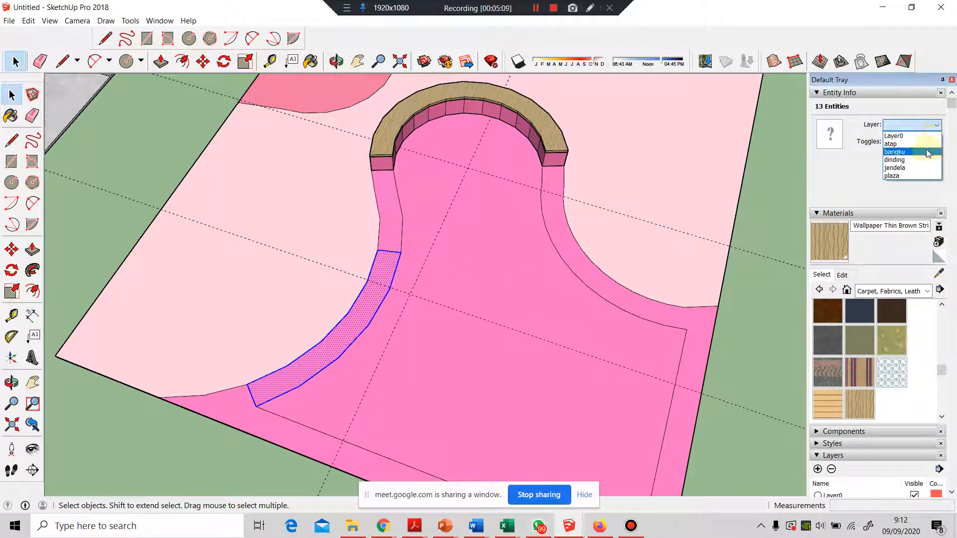
pyautogui.click(897, 151)
pyautogui.rightClick(368, 310)
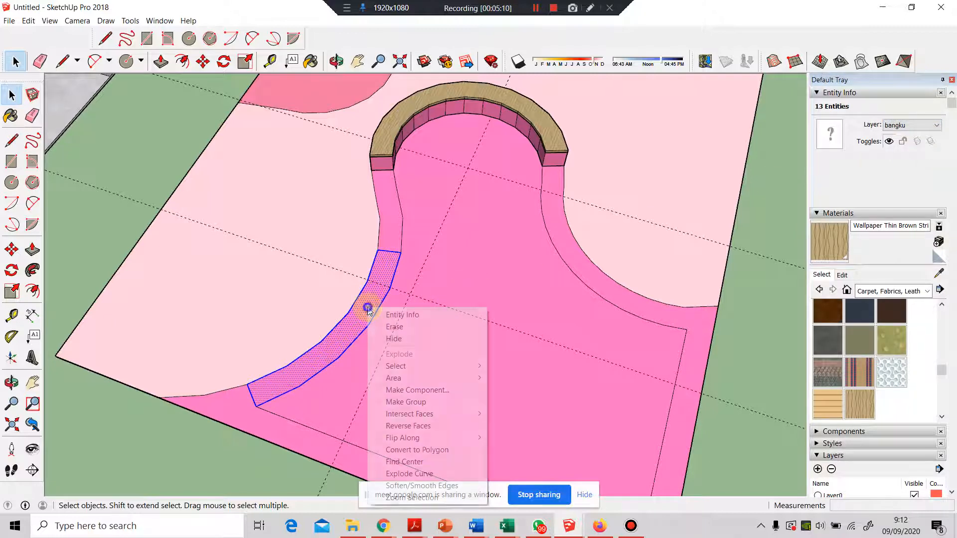
pyautogui.click(396, 404)
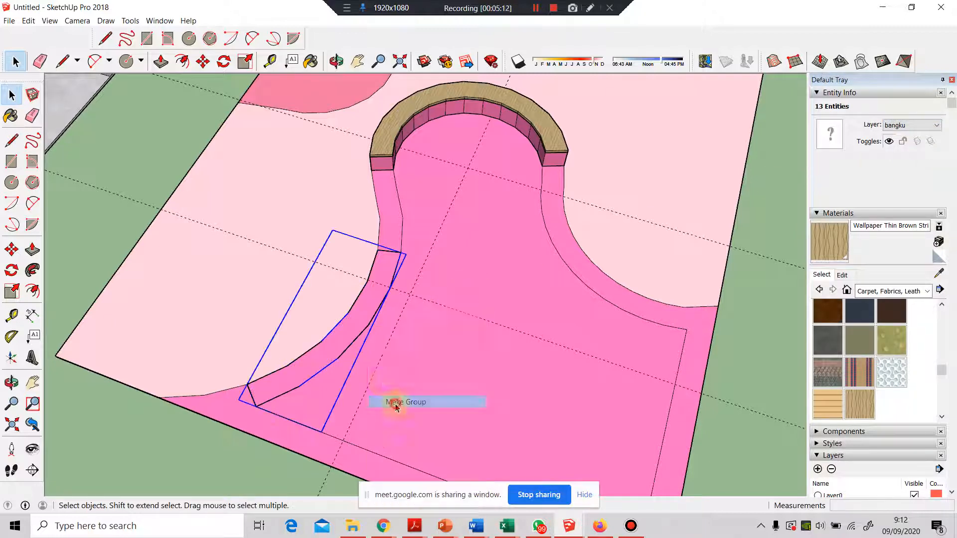
# Step: Open the new segment group and extrude its face up to the height of the existing curved bench's base
pyautogui.doubleClick(359, 325)
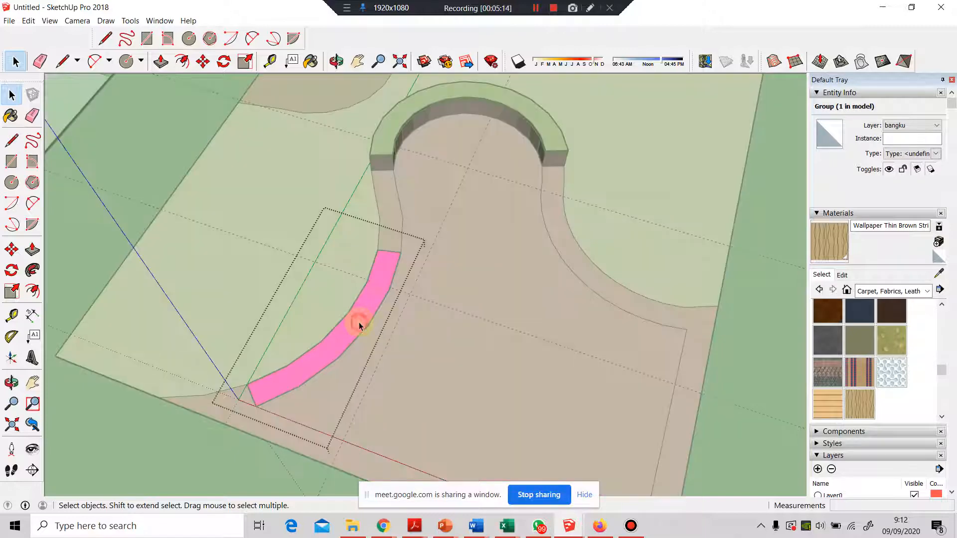
pyautogui.click(32, 249)
pyautogui.moveTo(360, 310); pyautogui.dragTo(567, 156)
pyautogui.click(11, 95)
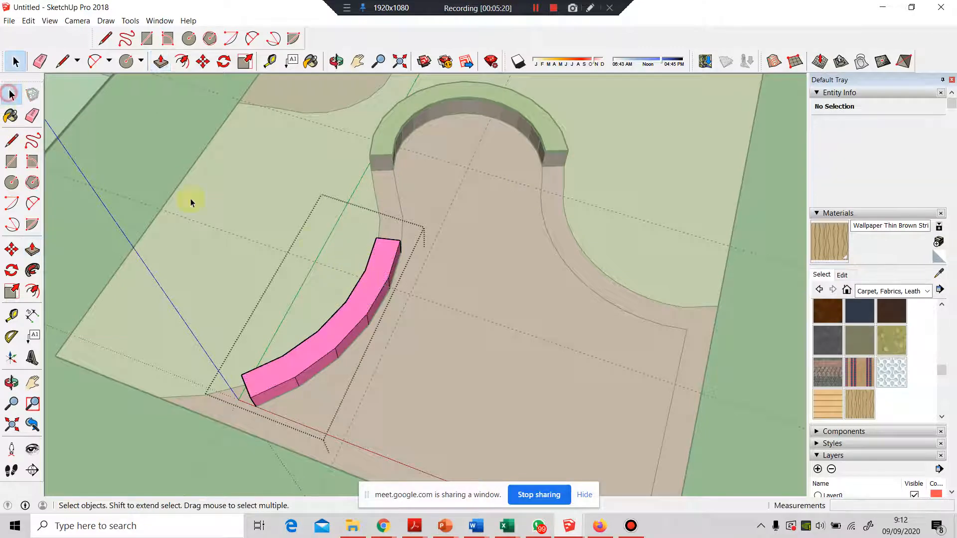
# Step: Make the second bench base's top face and its bounding edges a nested group
pyautogui.scroll(3, 338, 272)
pyautogui.click(386, 306)
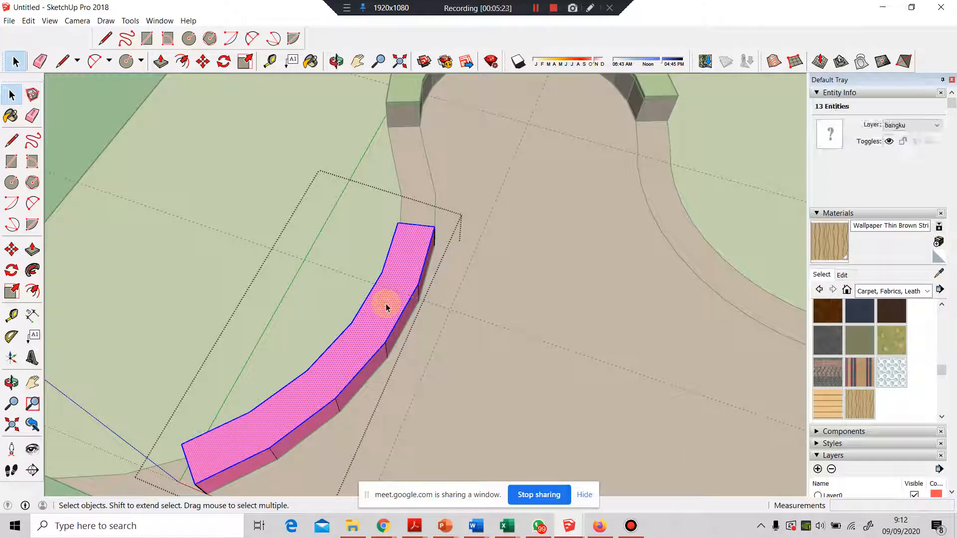
pyautogui.rightClick(386, 306)
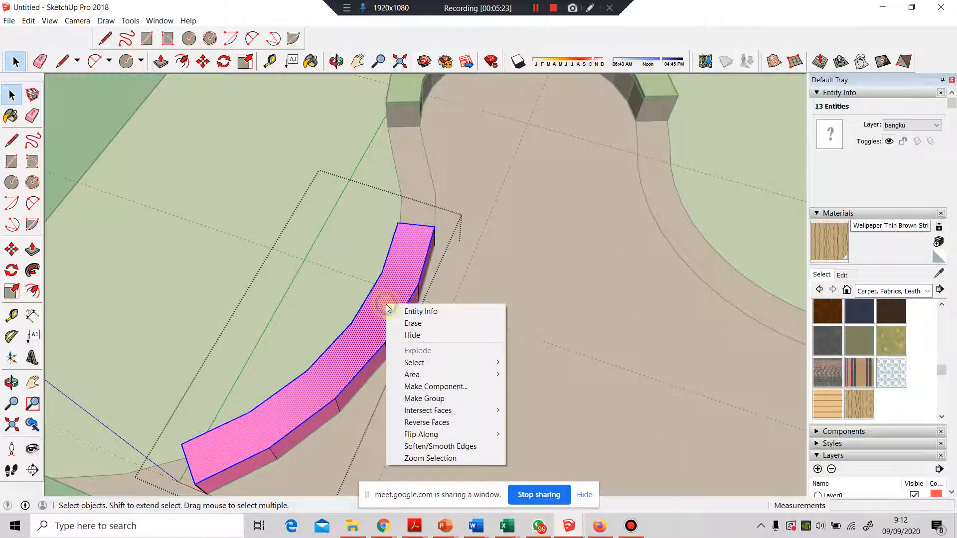
pyautogui.click(399, 397)
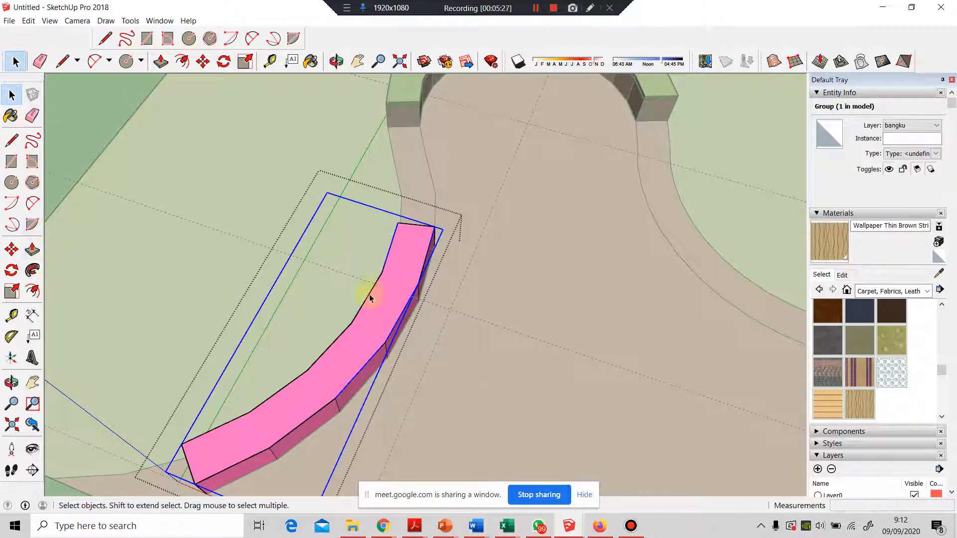
# Step: Open the nested top group and extrude its face 0.06 m up to the existing bench's seat height
pyautogui.doubleClick(386, 297)
pyautogui.click(32, 249)
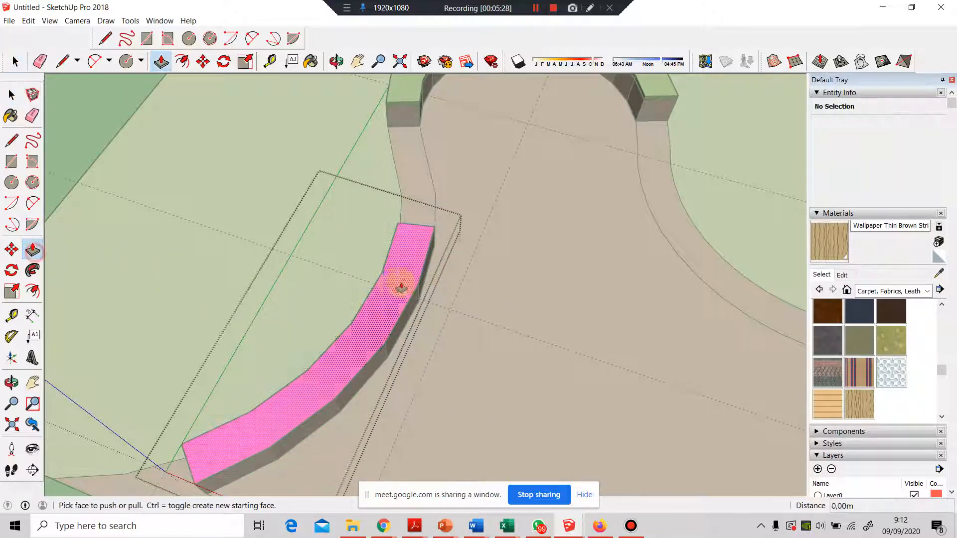
pyautogui.click(416, 268)
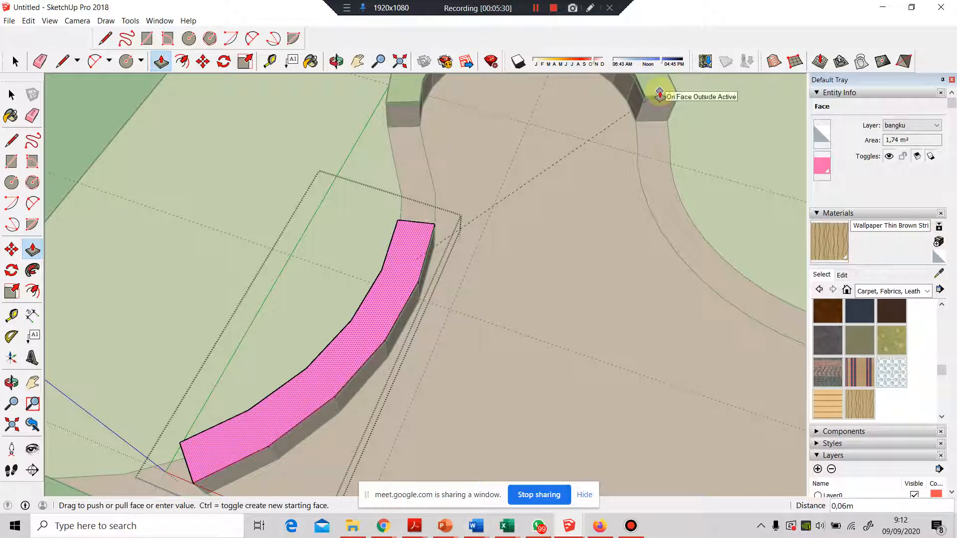
pyautogui.click(659, 93)
pyautogui.click(12, 95)
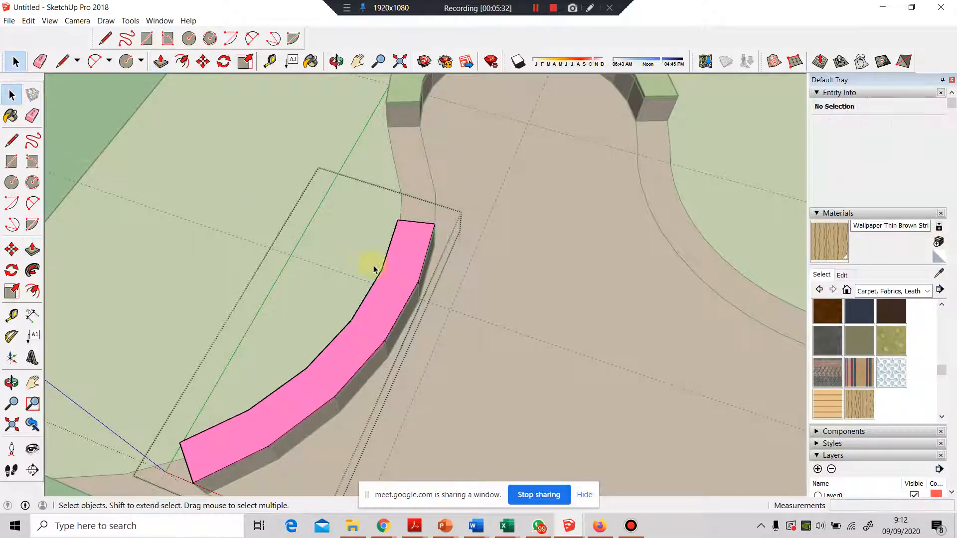
# Step: Paint the second bench's whole seat slab with the wallpaper material sampled from the first bench's seat and leave both groups
pyautogui.doubleClick(405, 287)
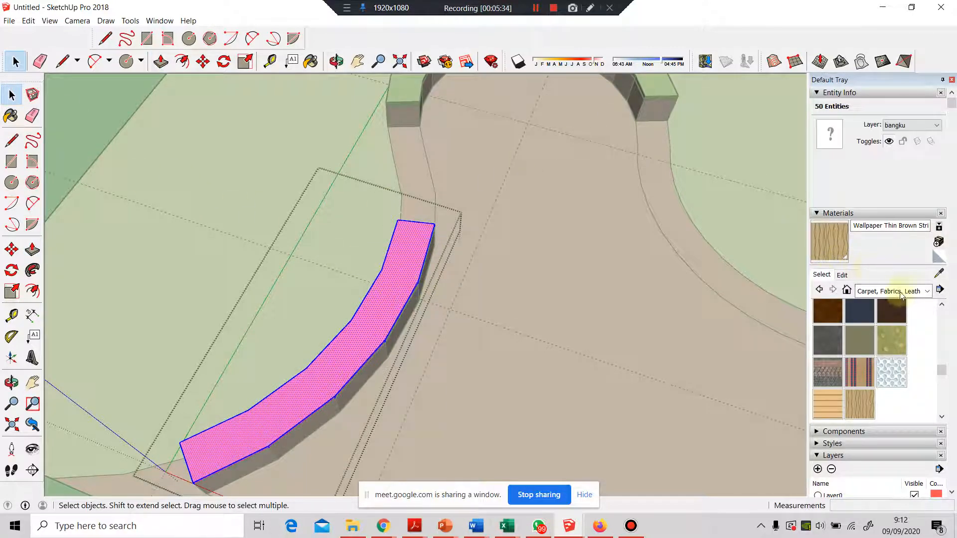
pyautogui.click(939, 275)
pyautogui.click(410, 86)
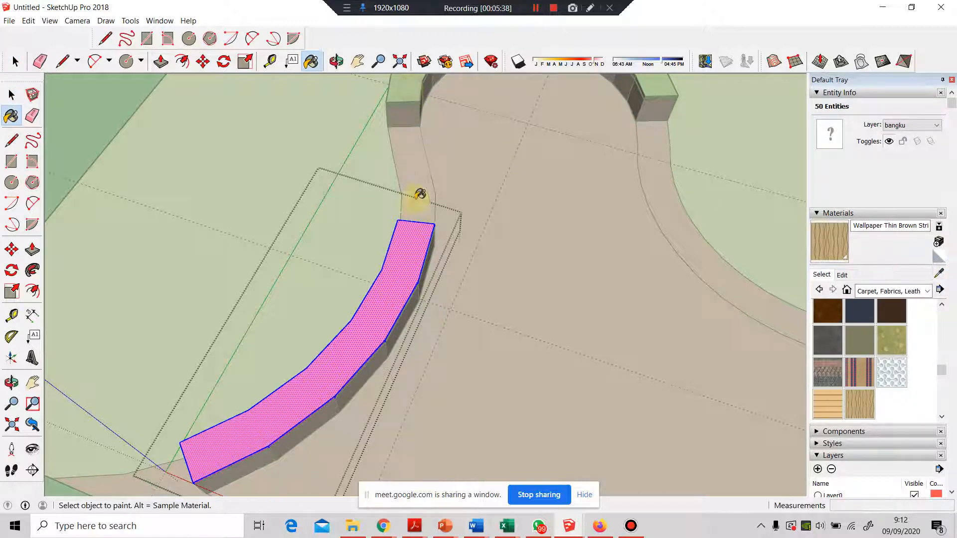
pyautogui.click(413, 242)
pyautogui.click(12, 94)
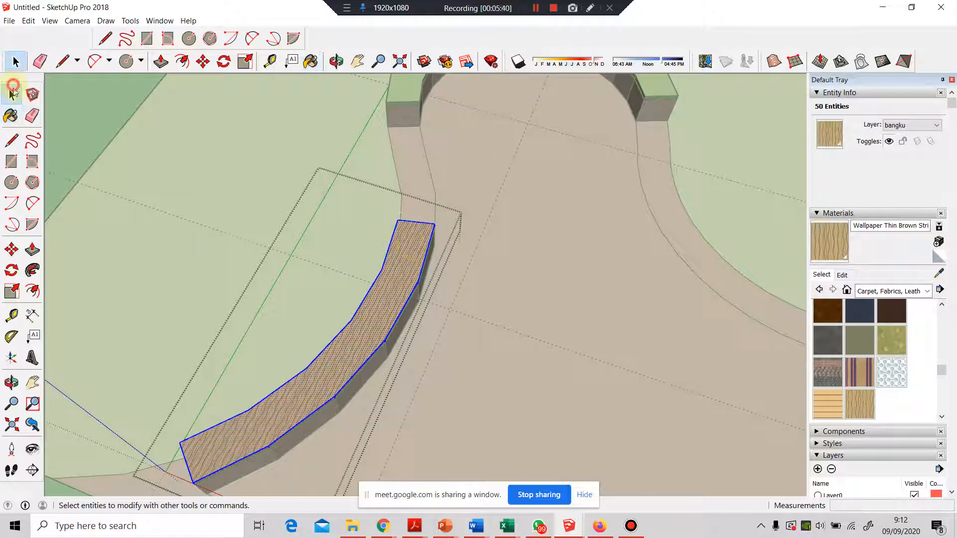
pyautogui.scroll(-3, 104, 196)
pyautogui.scroll(-2, 105, 197)
pyautogui.click(525, 229)
pyautogui.moveTo(459, 255); pyautogui.dragTo(414, 214, button='middle')
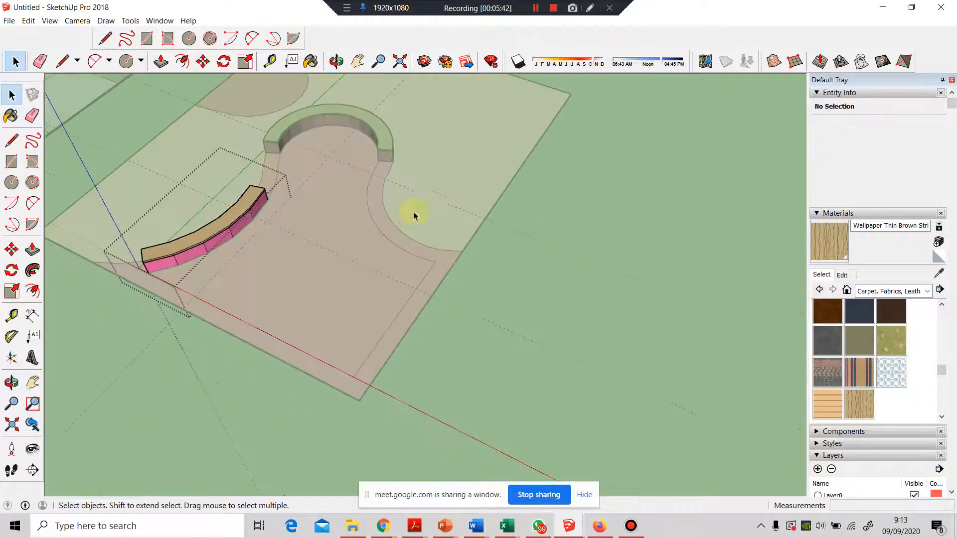
pyautogui.click(562, 244)
# Step: Draw a large arc from beside the first curved bench's end to the plaza's edge, bulging outward across the light pink area
pyautogui.moveTo(548, 243); pyautogui.dragTo(602, 353, button='middle')
pyautogui.scroll(2, 606, 348)
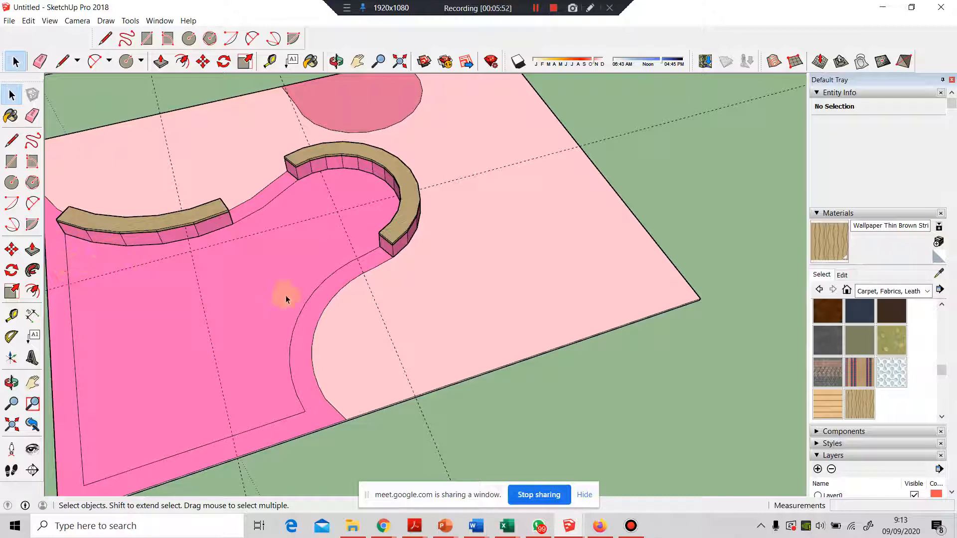
pyautogui.scroll(-3, 480, 333)
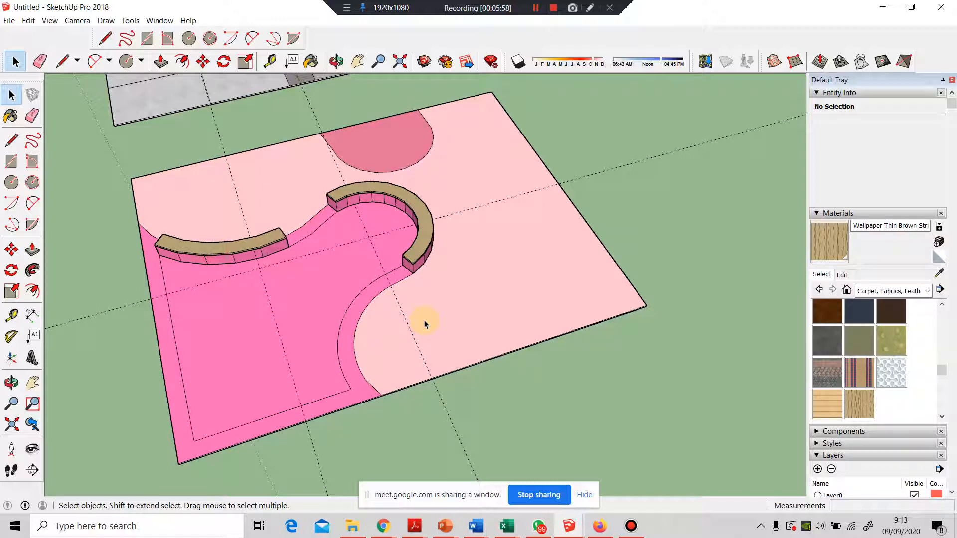
pyautogui.click(32, 203)
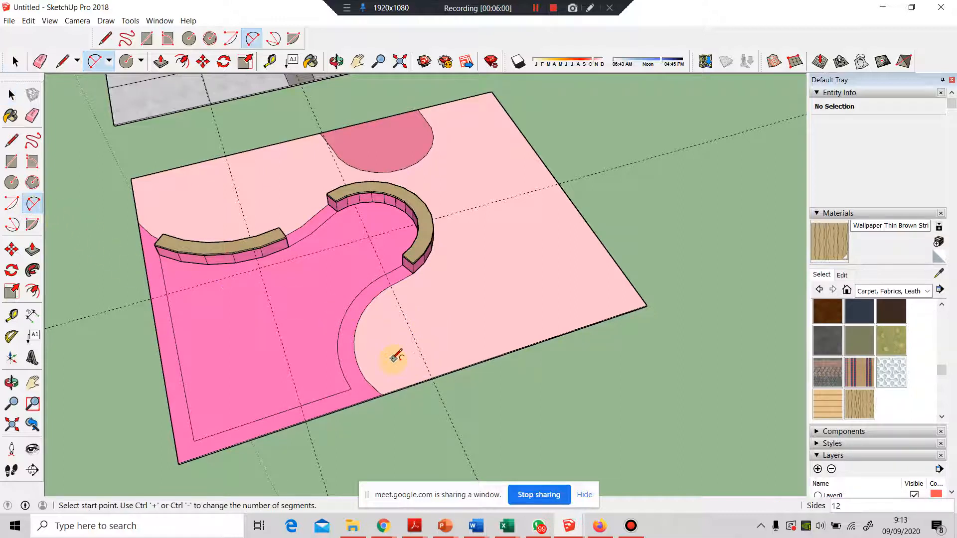
pyautogui.click(393, 284)
pyautogui.click(390, 285)
pyautogui.click(381, 395)
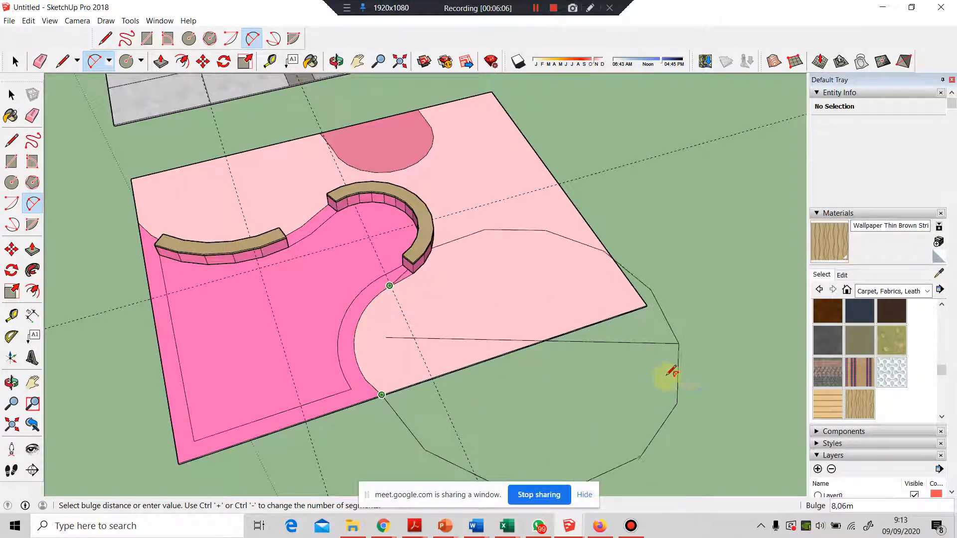
pyautogui.click(520, 367)
pyautogui.scroll(2, 443, 345)
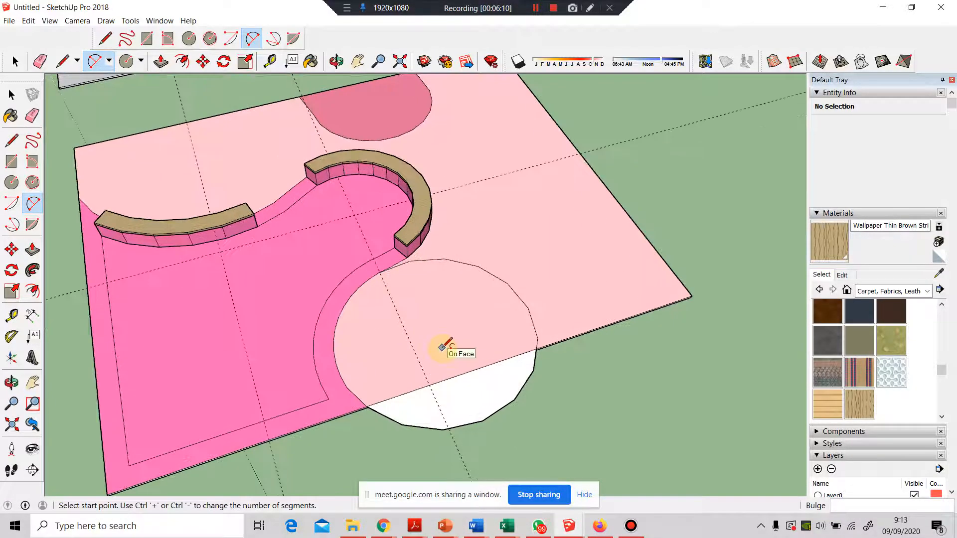
# Step: Draw a blending arc with a bulge of about 0.26 m from the large arc to the curved bench's outer edge
pyautogui.moveTo(445, 258); pyautogui.dragTo(445, 291, button='middle')
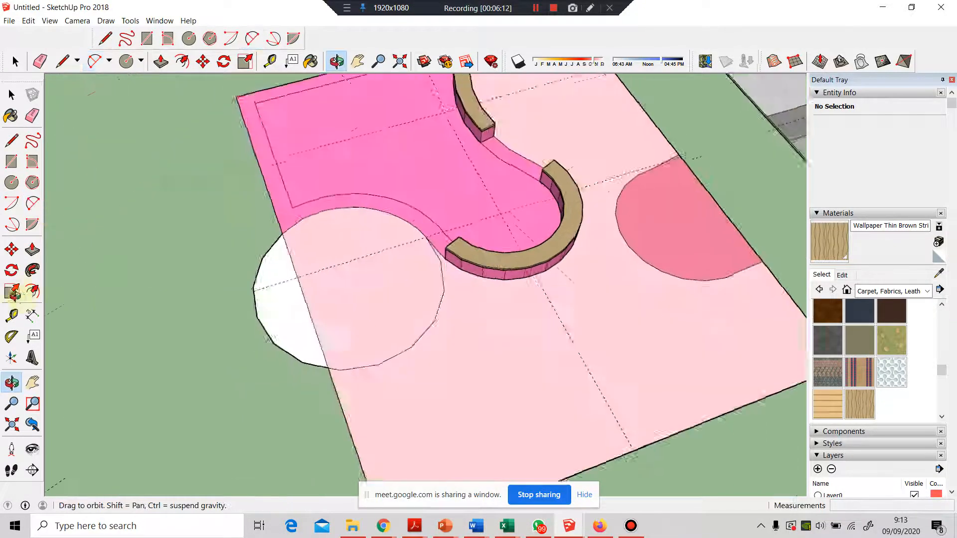
pyautogui.scroll(3, 439, 317)
pyautogui.click(419, 329)
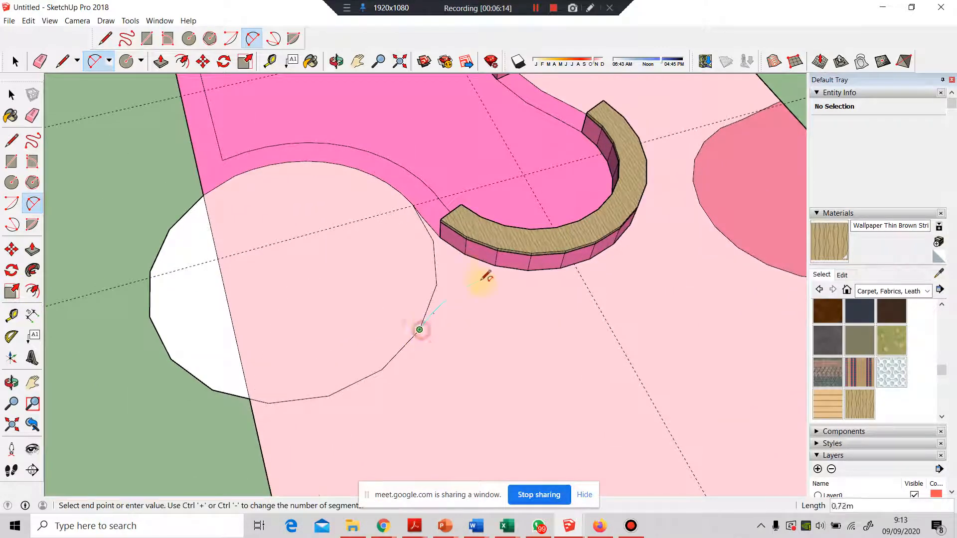
pyautogui.click(527, 270)
pyautogui.click(456, 285)
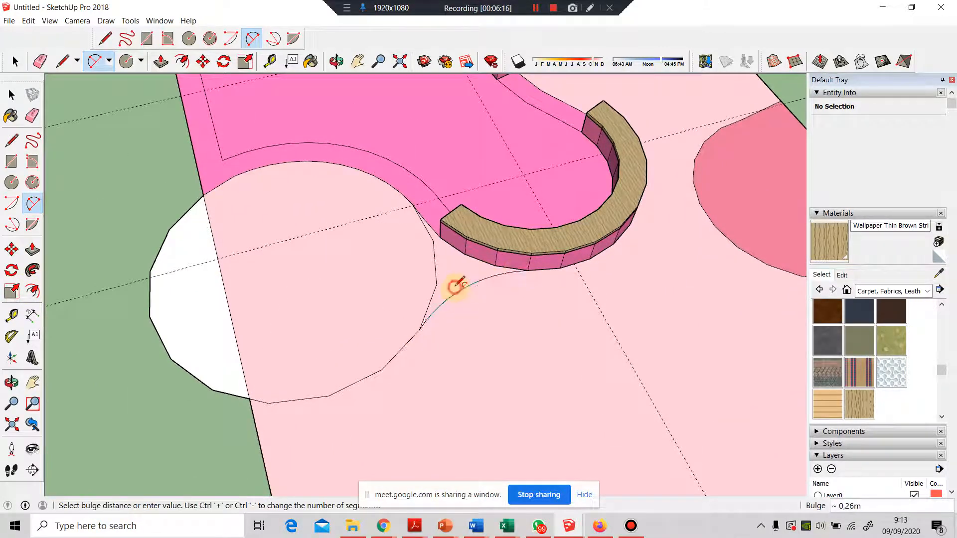
# Step: Erase the large arc's leftover segments beside the blending arc and the part that lies outside the plaza's edge
pyautogui.click(31, 116)
pyautogui.moveTo(442, 271); pyautogui.dragTo(411, 276)
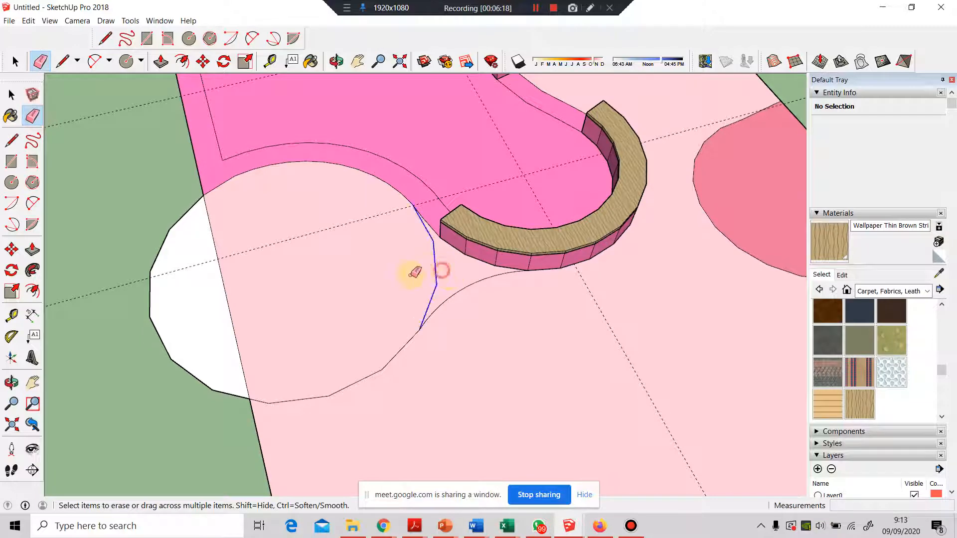
pyautogui.moveTo(162, 305); pyautogui.dragTo(126, 335)
pyautogui.moveTo(383, 312)
pyautogui.mouseDown(button='middle')
pyautogui.moveTo(505, 313)
pyautogui.moveTo(638, 251)
pyautogui.mouseUp(button='middle')
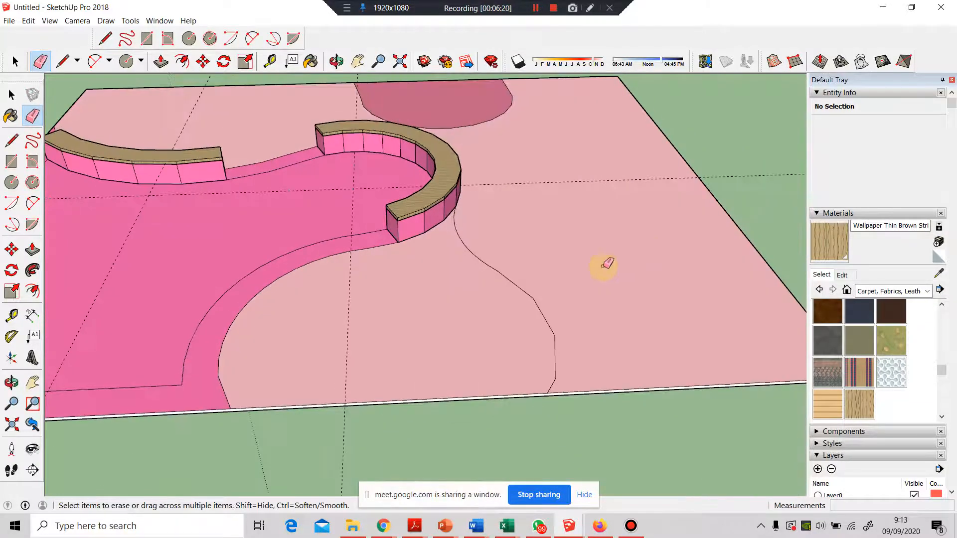
# Step: Offset the new curved area's outline 0.4 m inward to form a border
pyautogui.click(32, 290)
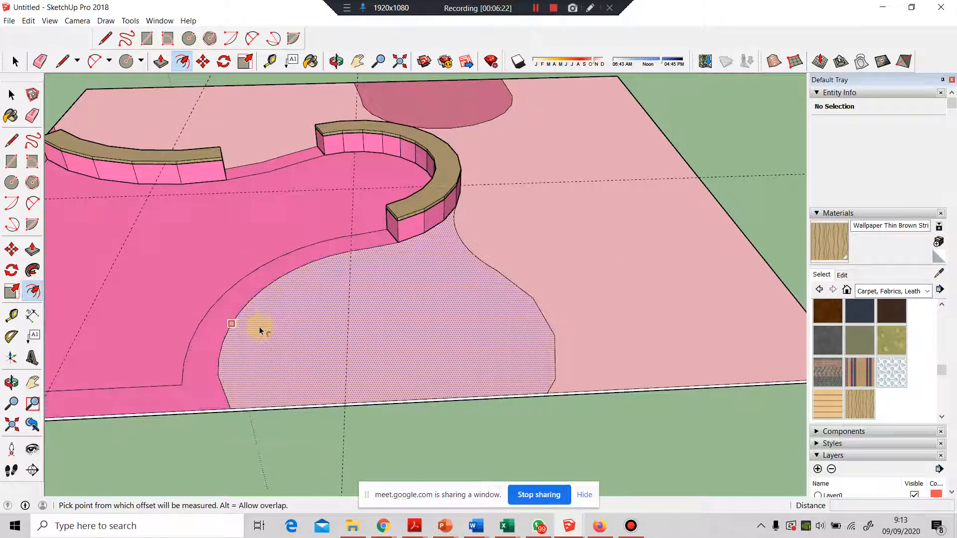
pyautogui.click(236, 315)
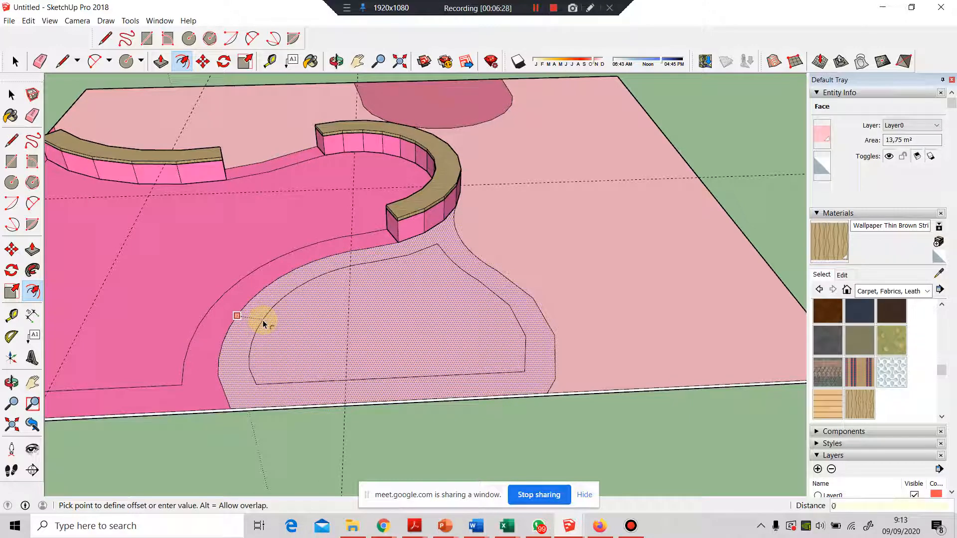
pyautogui.click(262, 320)
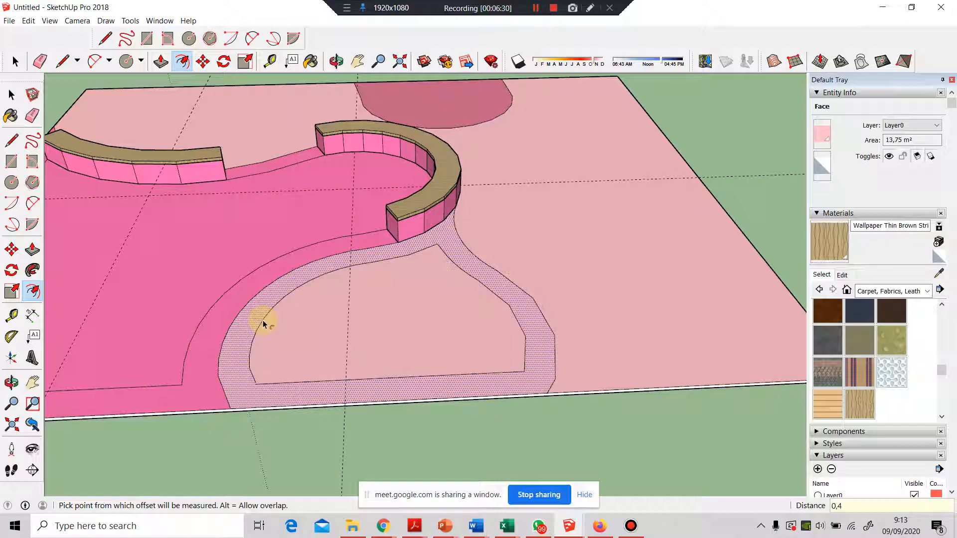
# Step: Add a layer named planter box and make it the current layer
pyautogui.click(31, 246)
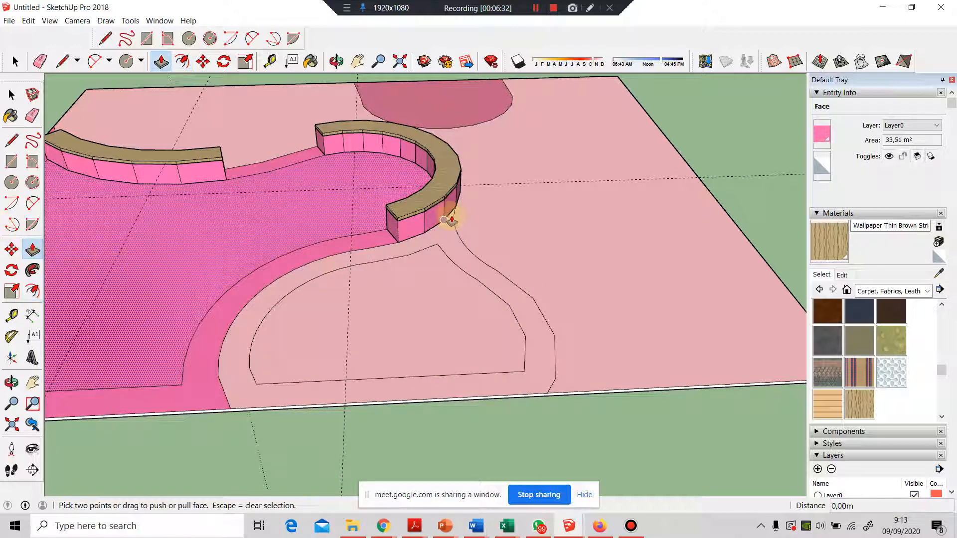
pyautogui.click(11, 94)
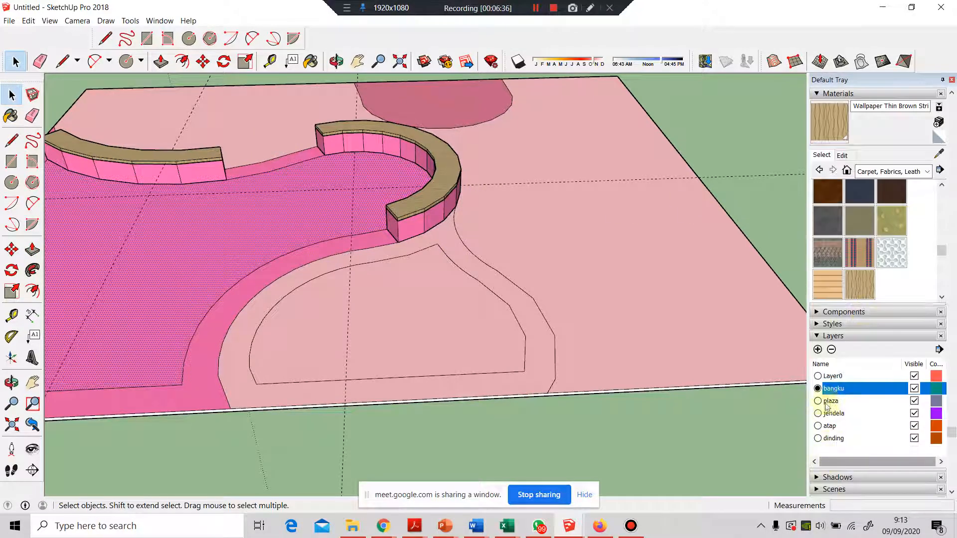
pyautogui.click(817, 349)
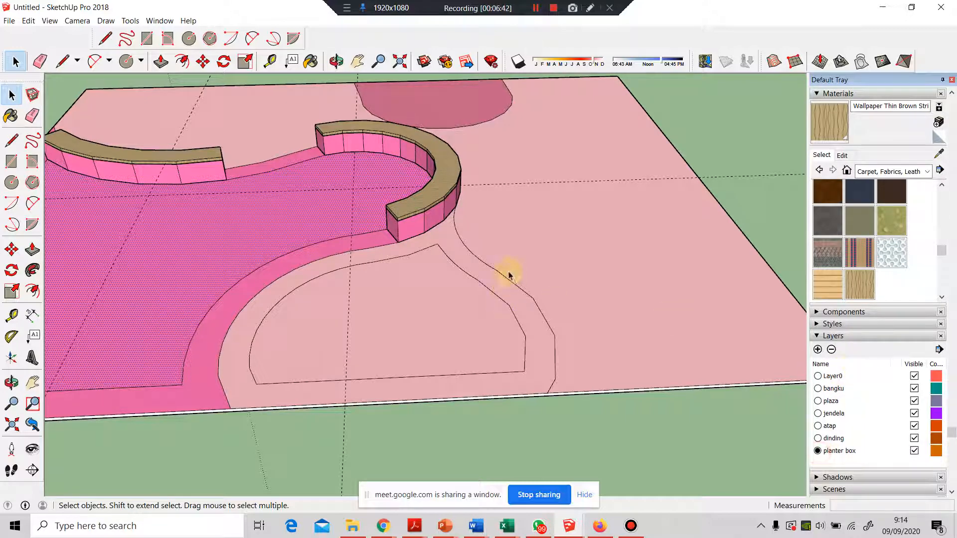
# Step: Assign the curved area's border and inner face with their edges to the planter box layer and make them a group
pyautogui.doubleClick(486, 281)
pyautogui.keyDown('shift'); pyautogui.click(480, 295); pyautogui.keyUp('shift')
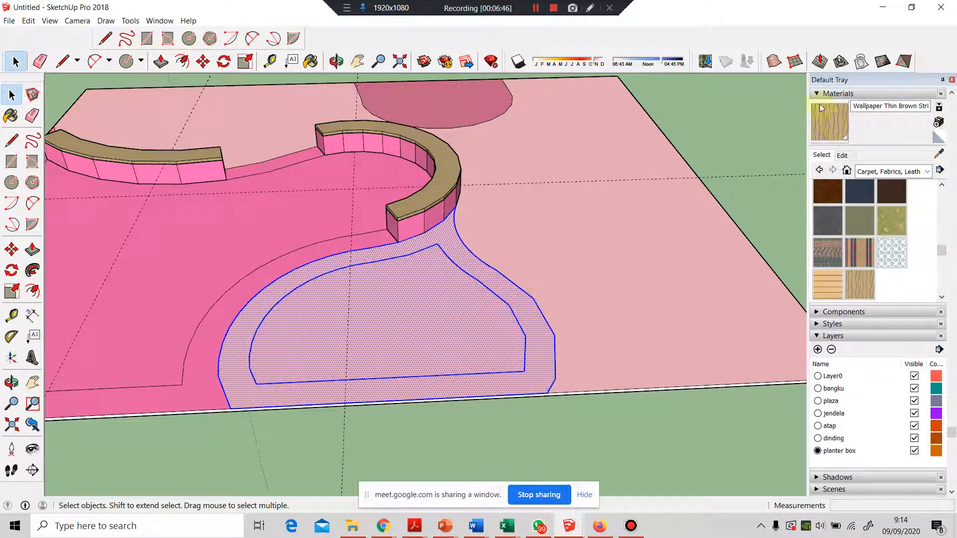
pyautogui.click(837, 94)
pyautogui.click(924, 126)
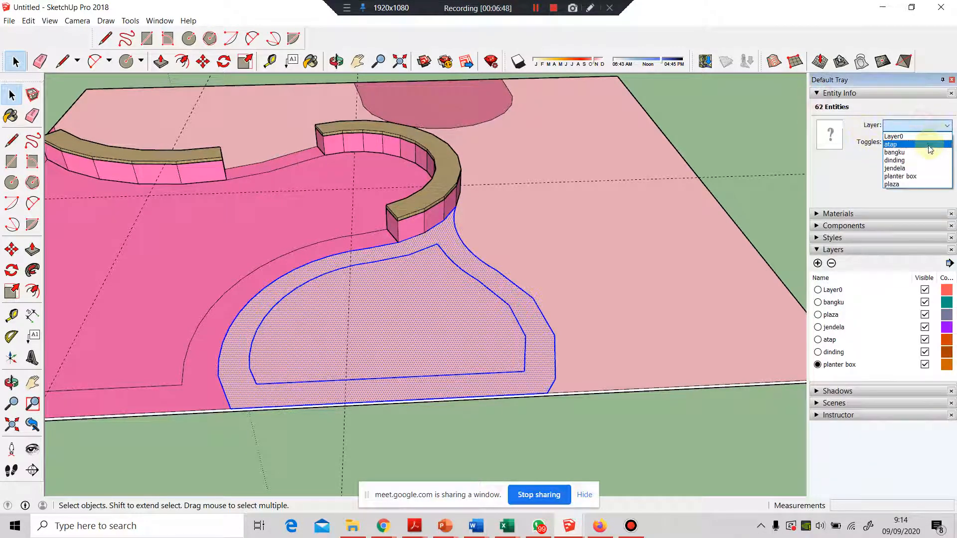
pyautogui.click(914, 179)
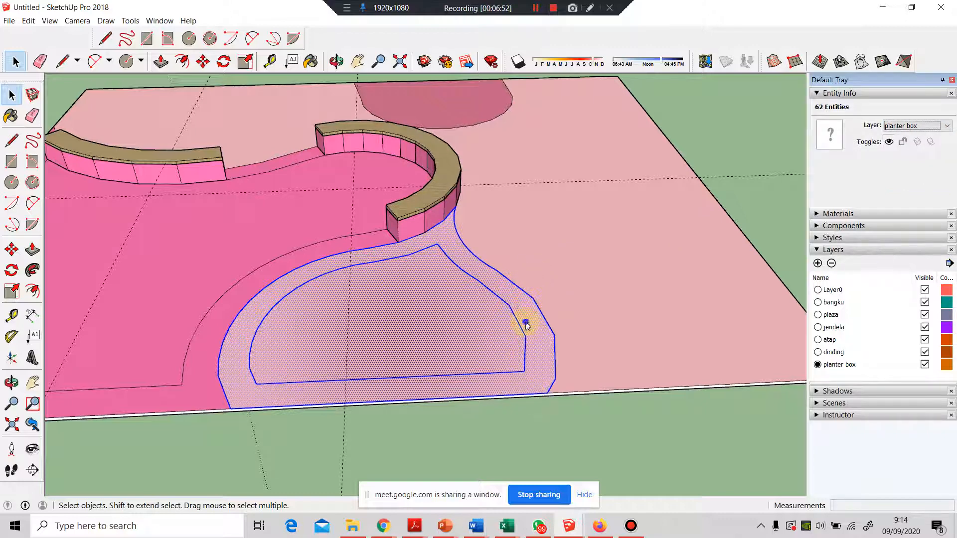
pyautogui.rightClick(525, 324)
pyautogui.click(552, 218)
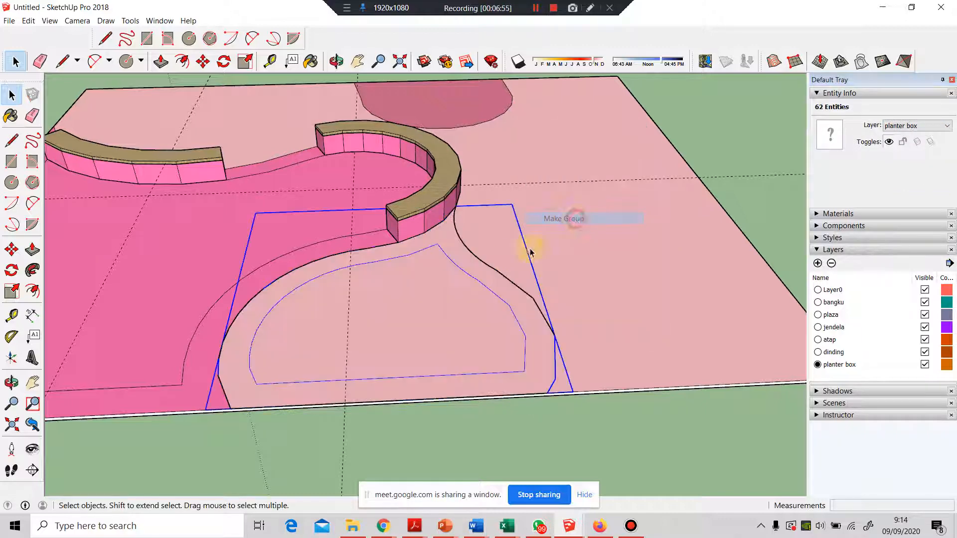
# Step: Open the planter group and extrude its border about 0.48 m and its inner face about 0.41 m upward
pyautogui.doubleClick(474, 268)
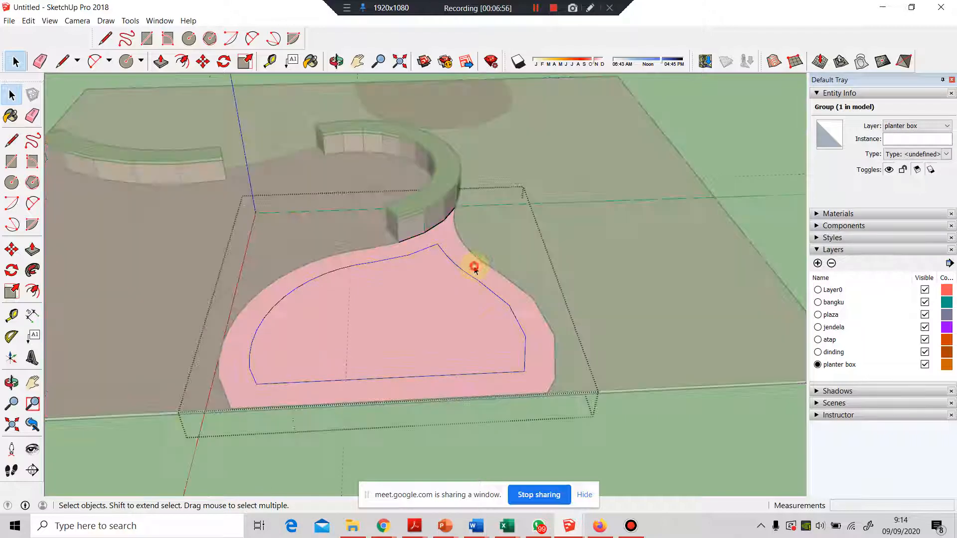
pyautogui.click(33, 249)
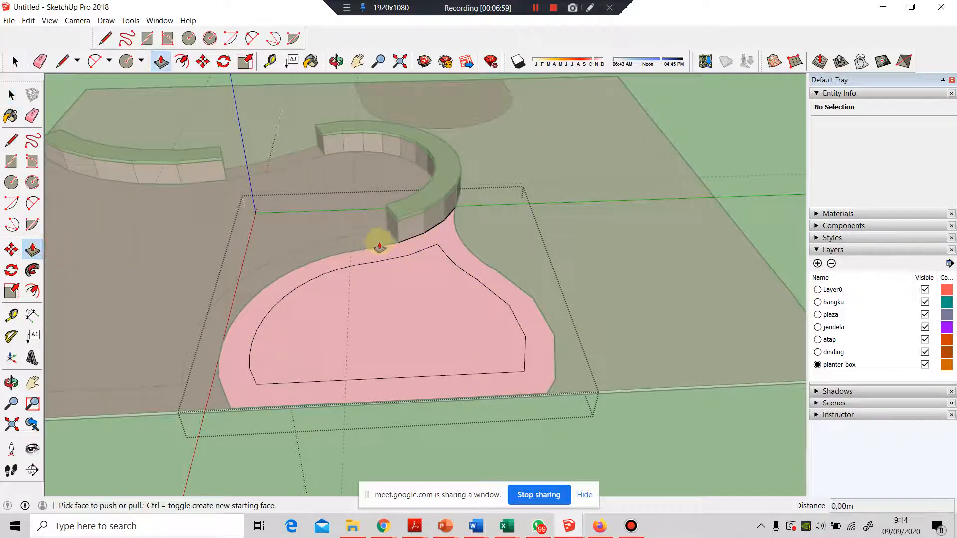
pyautogui.scroll(3, 418, 248)
pyautogui.moveTo(418, 248); pyautogui.dragTo(442, 167)
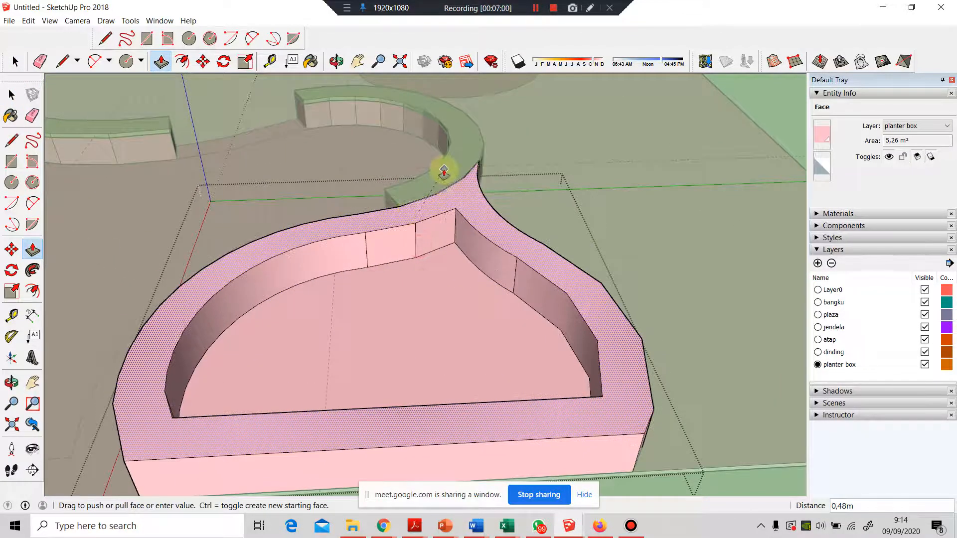
pyautogui.moveTo(453, 306); pyautogui.dragTo(518, 280)
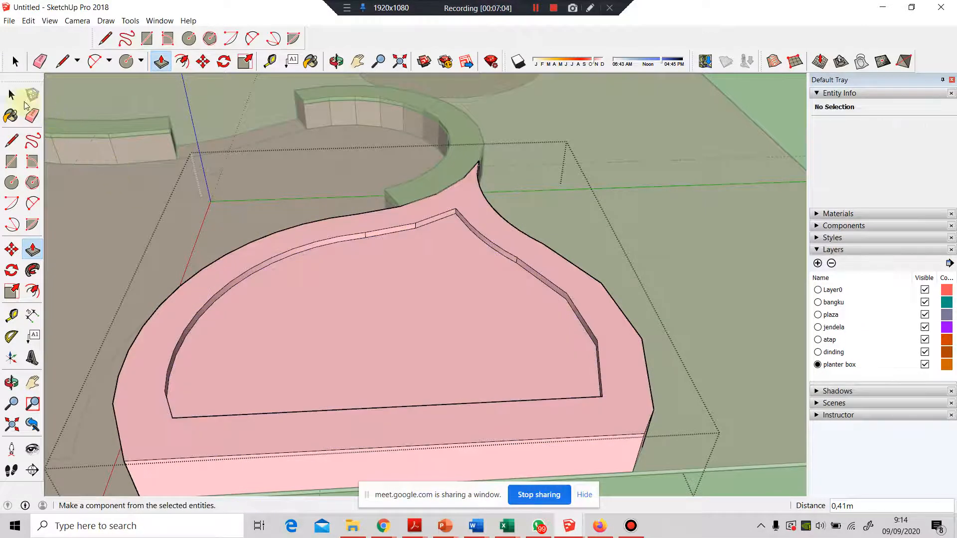
# Step: Select the planter's inner face and browse the Landscaping, Fencing and Vegetation materials for a groundcover
pyautogui.click(871, 214)
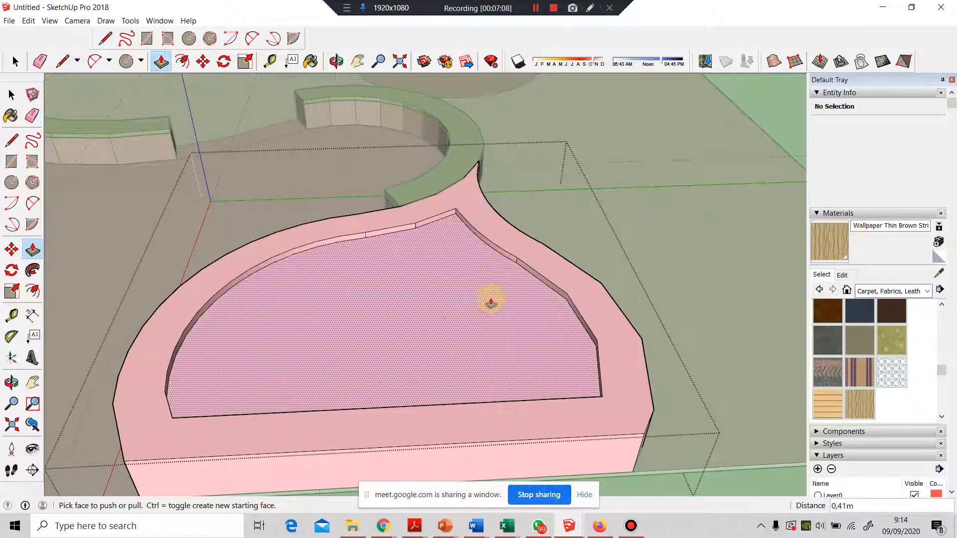
pyautogui.press('space')
pyautogui.click(363, 262)
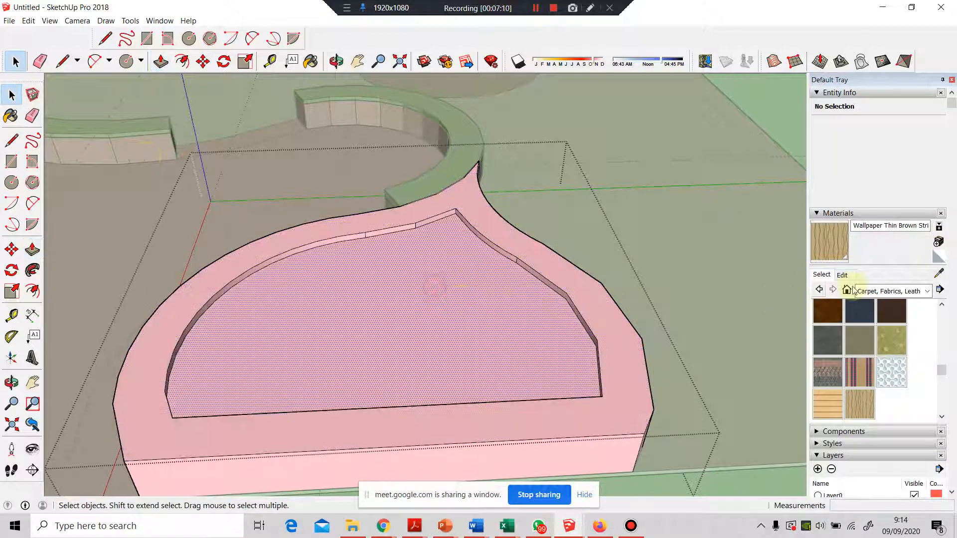
pyautogui.click(926, 292)
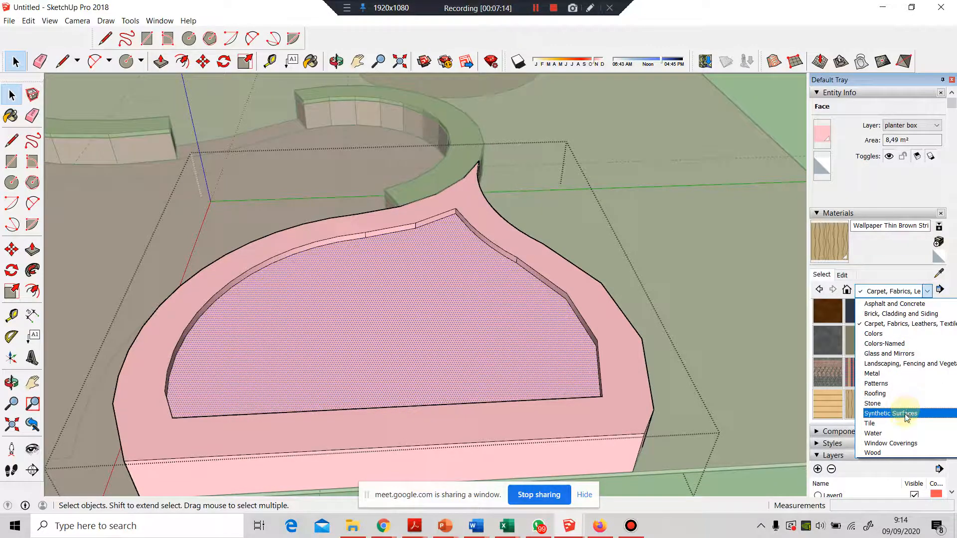
pyautogui.click(906, 363)
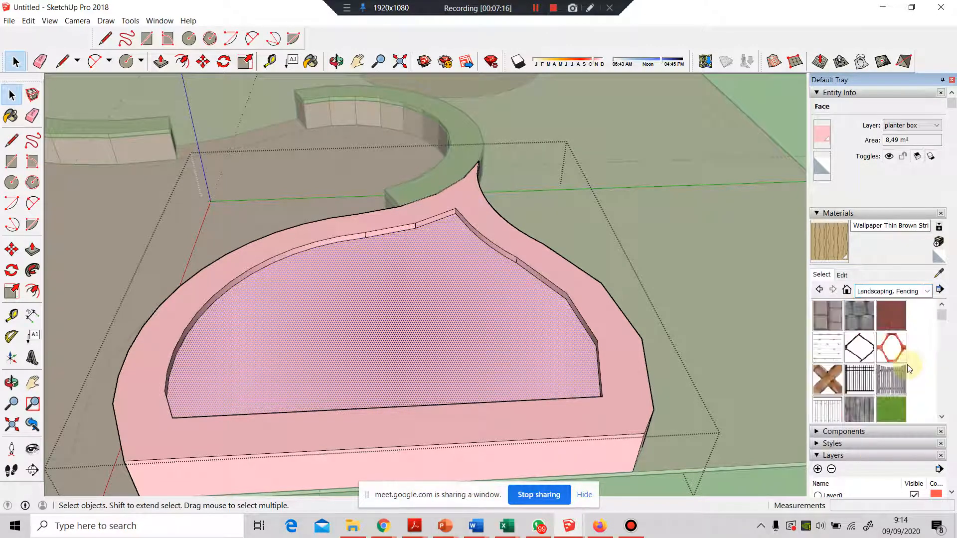
pyautogui.scroll(-5, 900, 332)
pyautogui.scroll(2, 902, 339)
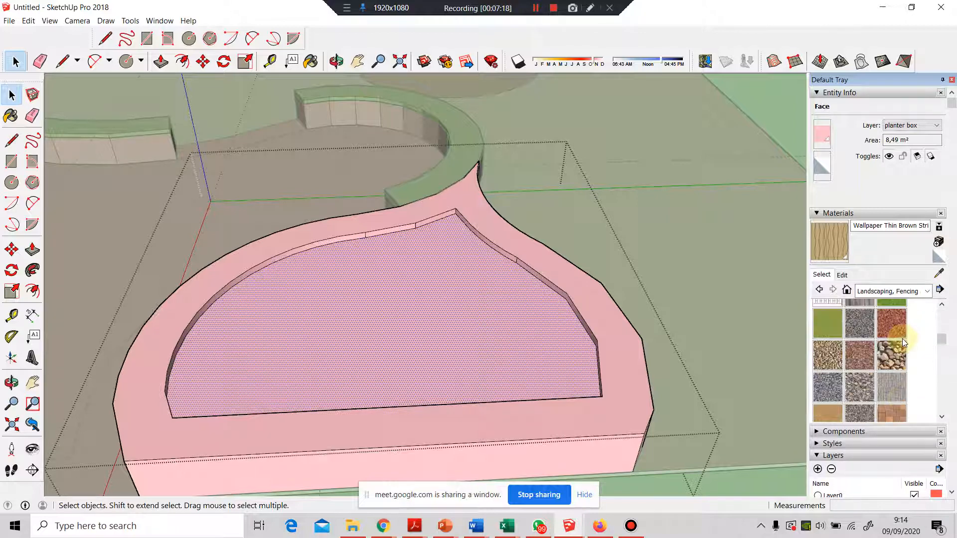
# Step: Try Groundcover River Rock 4 inch and two Groundcover Rock Crushed materials on the planter's inner face
pyautogui.click(892, 356)
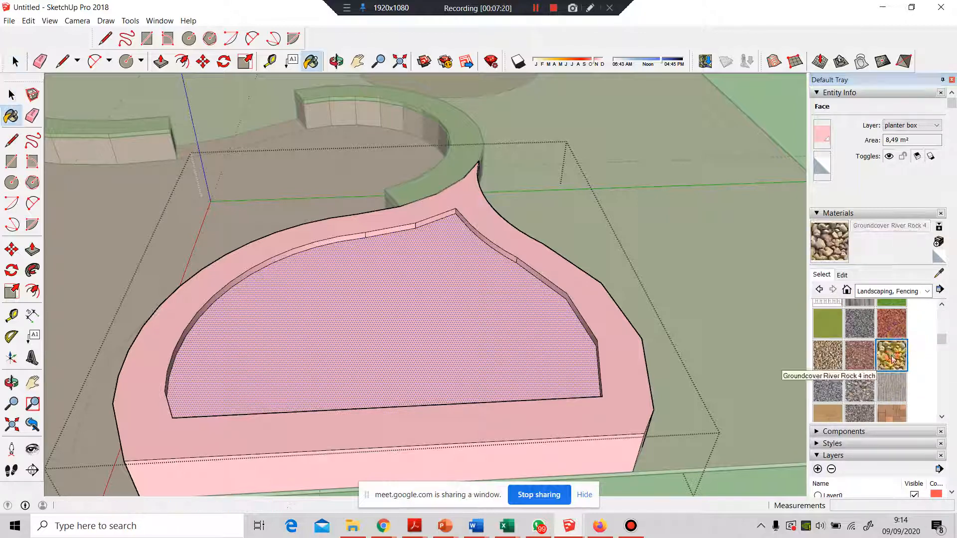
pyautogui.click(399, 337)
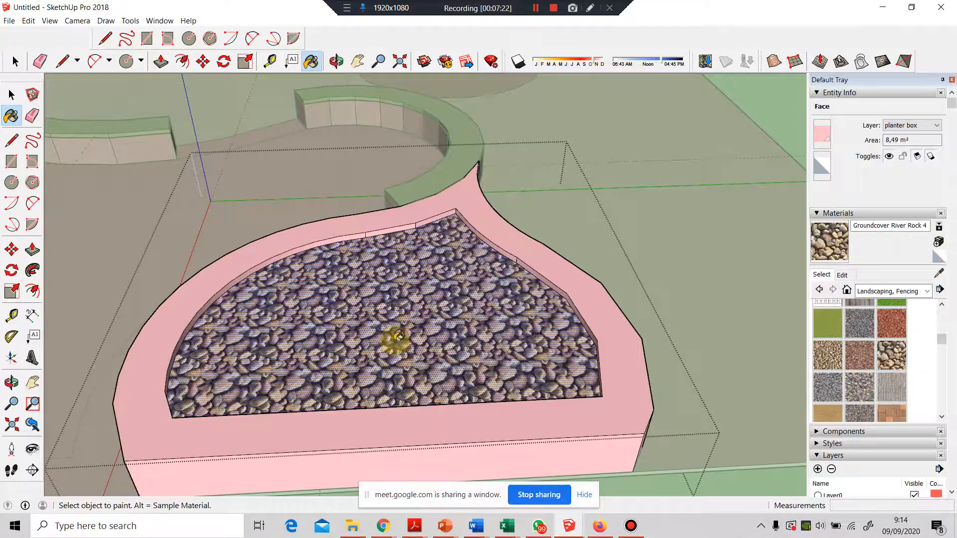
pyautogui.click(859, 388)
pyautogui.click(418, 309)
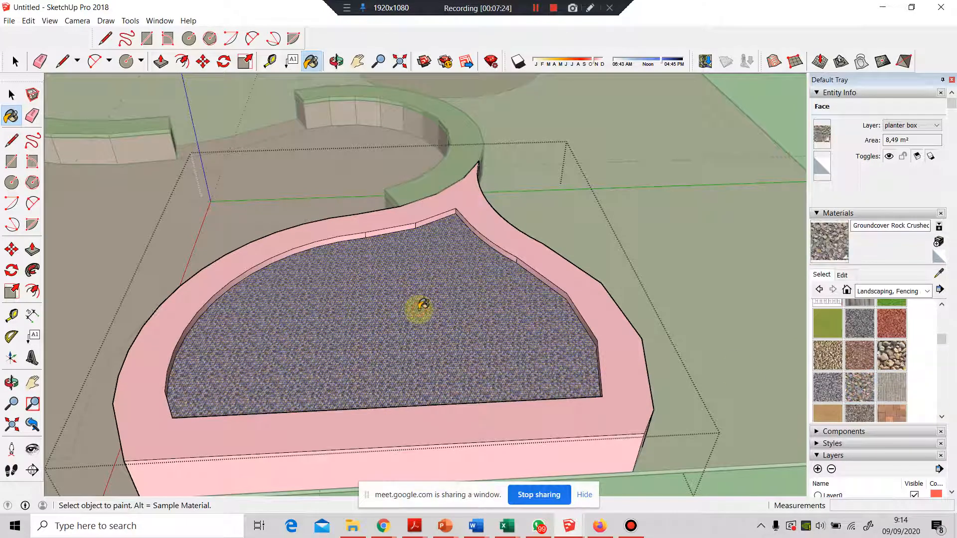
pyautogui.click(827, 388)
pyautogui.click(497, 308)
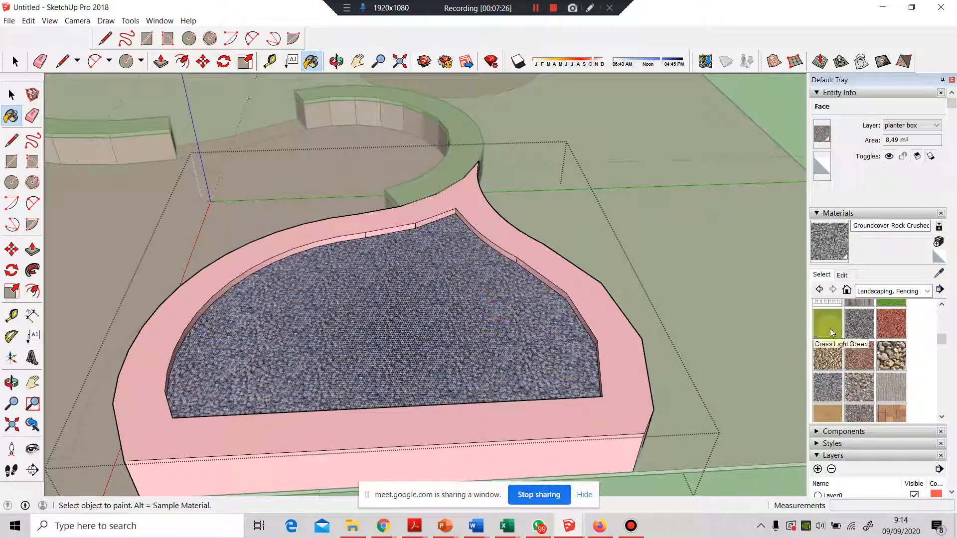
# Step: Paint the planter's inner face with Groundcover Gravel 1 inch
pyautogui.click(827, 355)
pyautogui.click(496, 321)
pyautogui.moveTo(398, 331); pyautogui.dragTo(533, 305, button='middle')
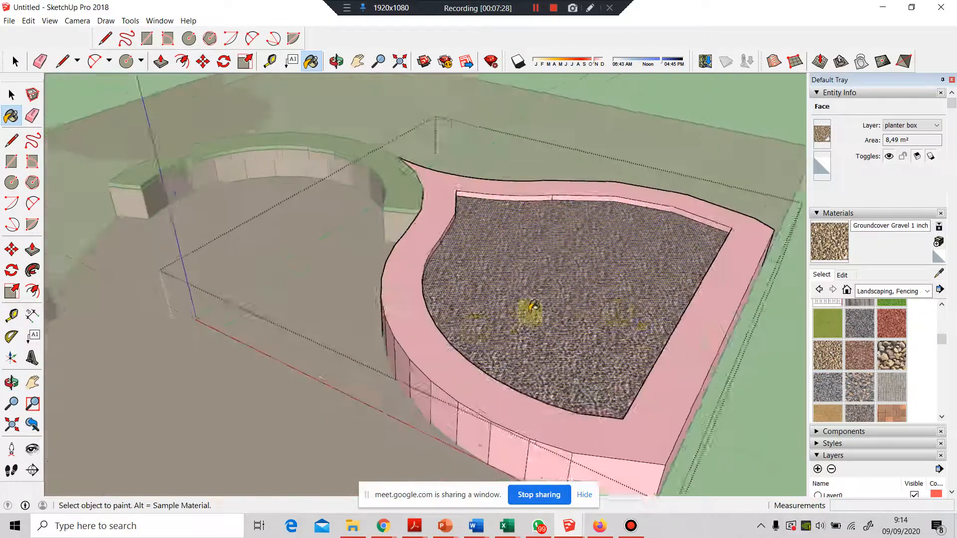
pyautogui.scroll(-3, 477, 319)
pyautogui.click(11, 95)
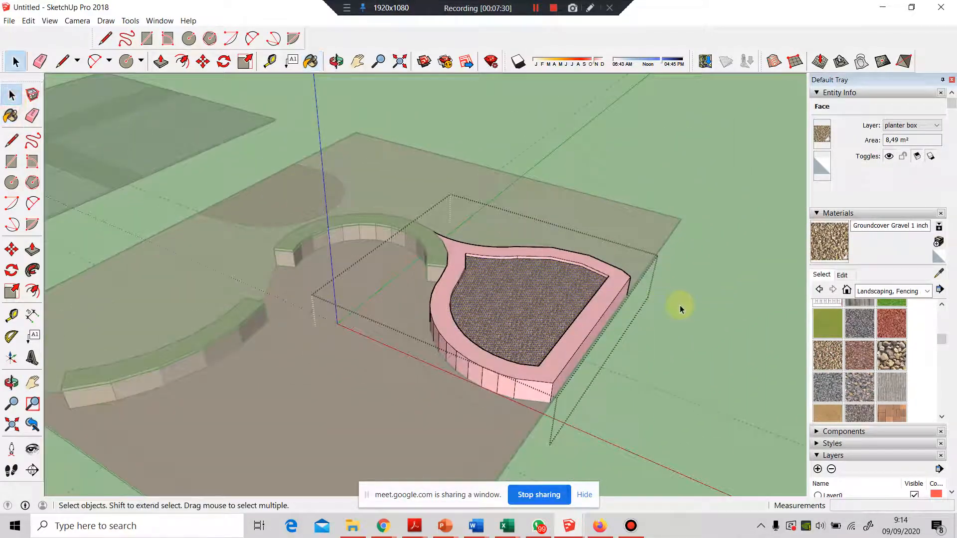
# Step: Close the planter group and examine the plaza with its curved benches and planter box from several angles
pyautogui.scroll(-3, 697, 306)
pyautogui.click(707, 299)
pyautogui.scroll(-2, 707, 299)
pyautogui.moveTo(707, 299); pyautogui.dragTo(604, 284, button='middle')
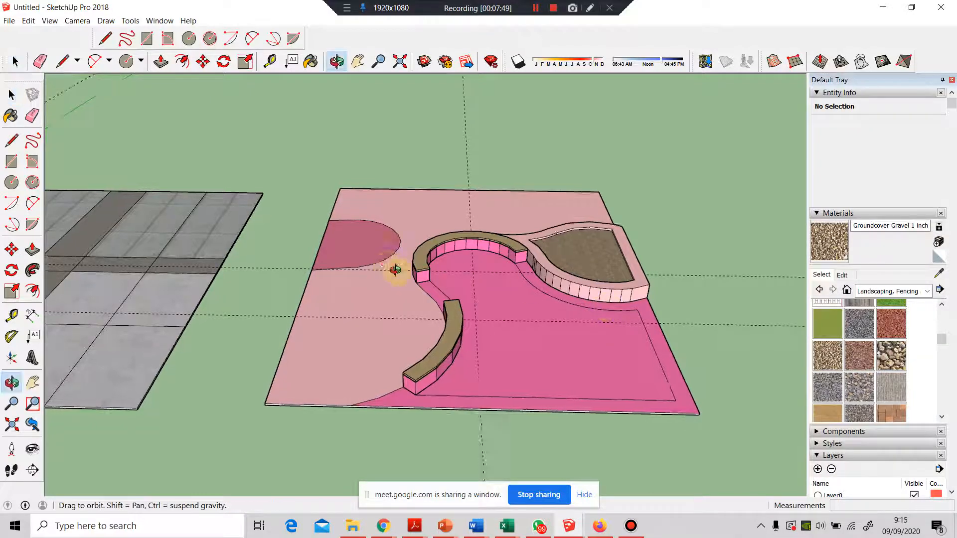
pyautogui.moveTo(394, 269); pyautogui.dragTo(405, 292, button='middle')
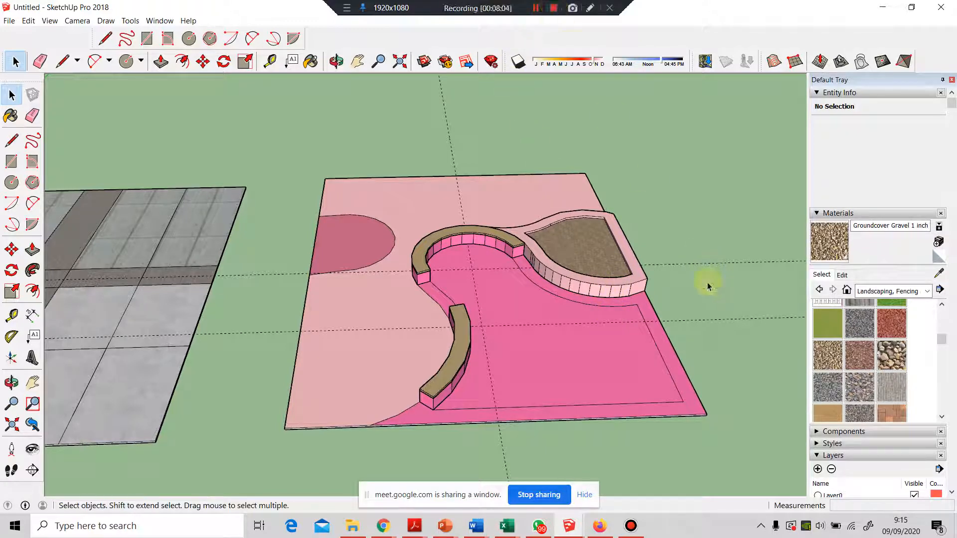
pyautogui.scroll(-4, 380, 244)
pyautogui.scroll(4, 465, 252)
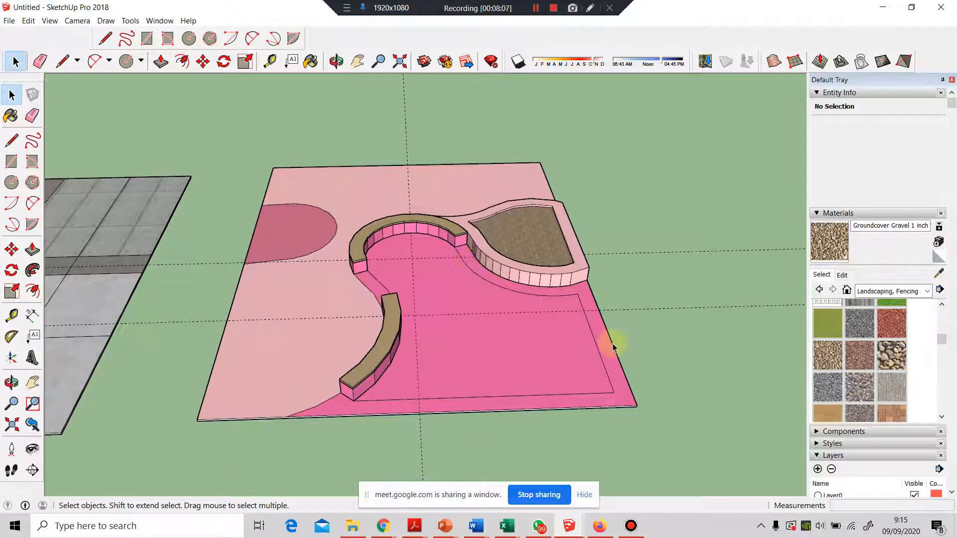
pyautogui.scroll(1, 612, 347)
pyautogui.scroll(-2, 627, 336)
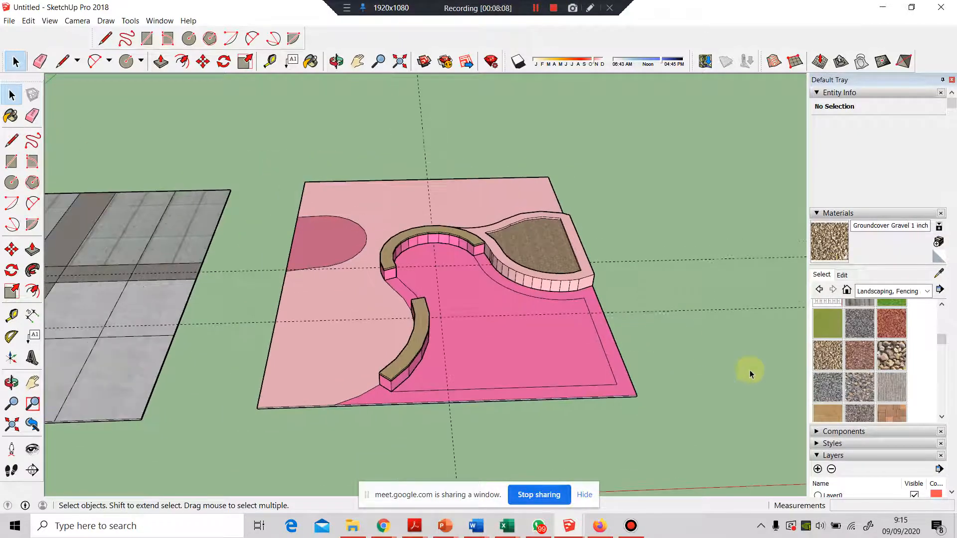
# Step: Hide Layer0 to isolate the benches and planter box from the plaza surface
pyautogui.scroll(-3, 911, 453)
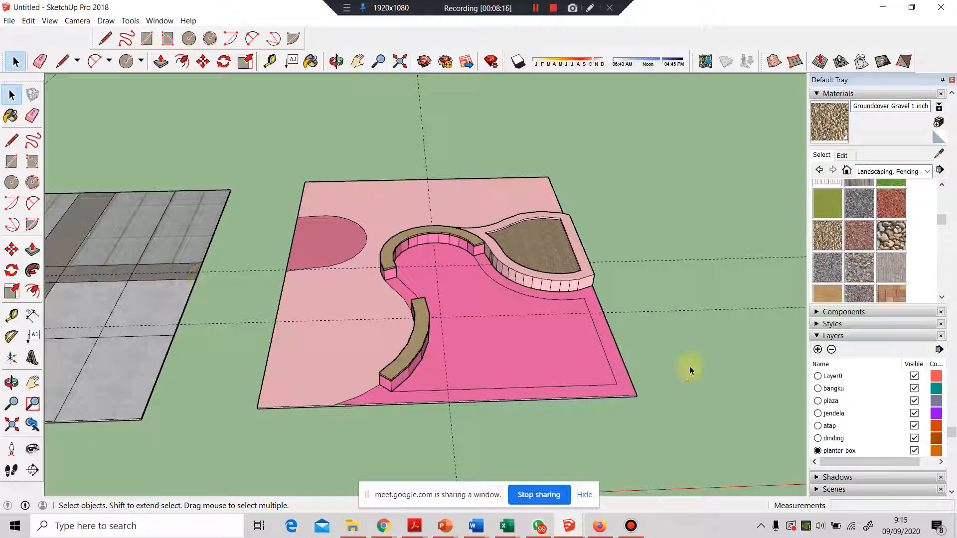
pyautogui.click(915, 377)
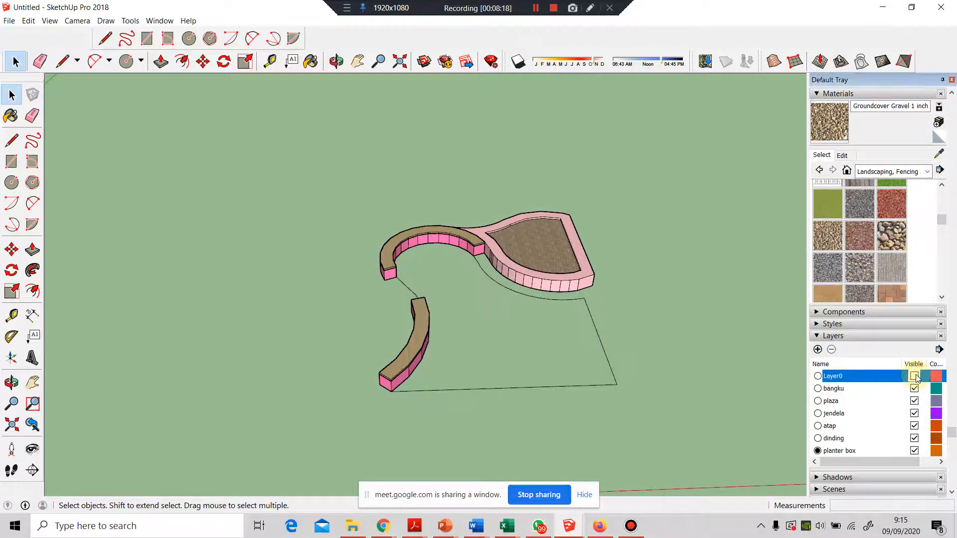
pyautogui.scroll(-5, 523, 331)
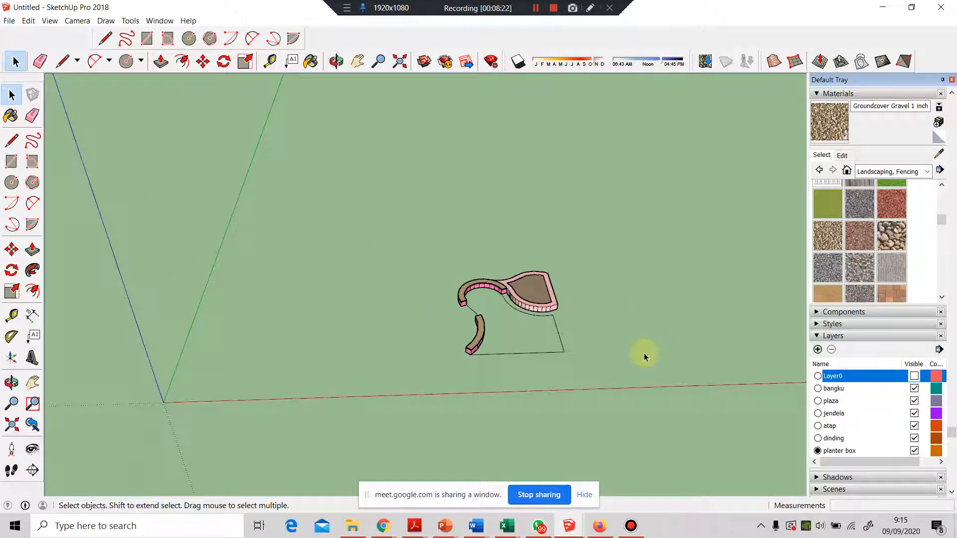
pyautogui.scroll(5, 506, 277)
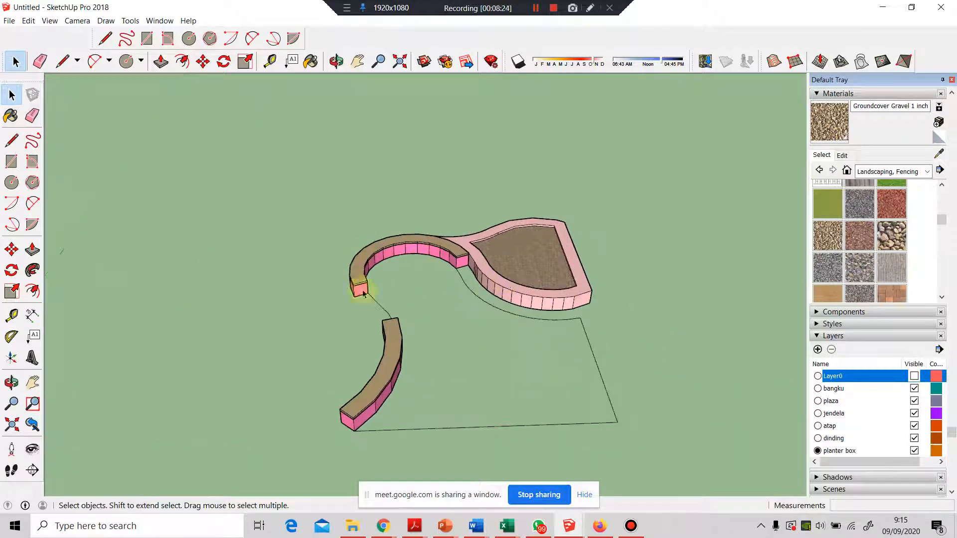
pyautogui.scroll(-1, 849, 418)
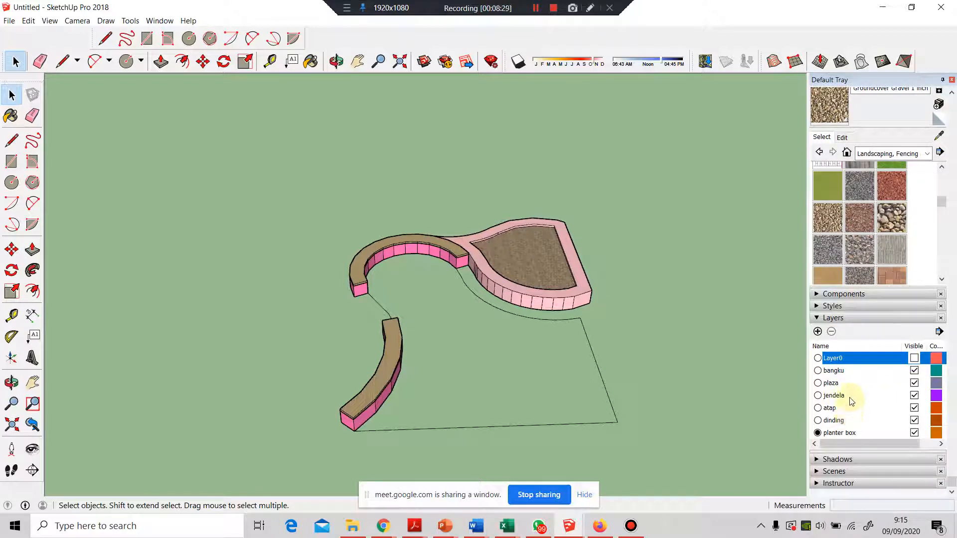
# Step: Make bangku the current layer and hide the planter box layer to inspect the curved bench on its own
pyautogui.click(818, 371)
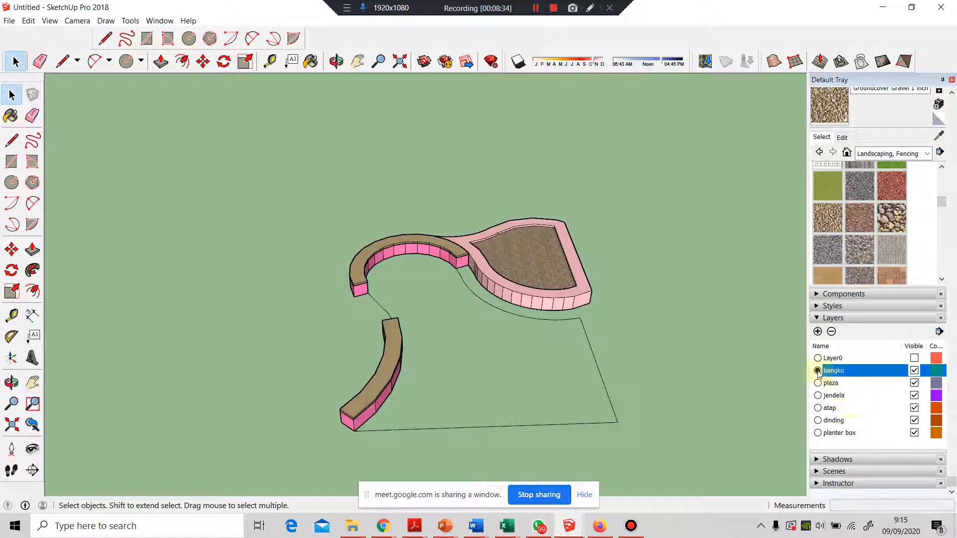
pyautogui.click(914, 433)
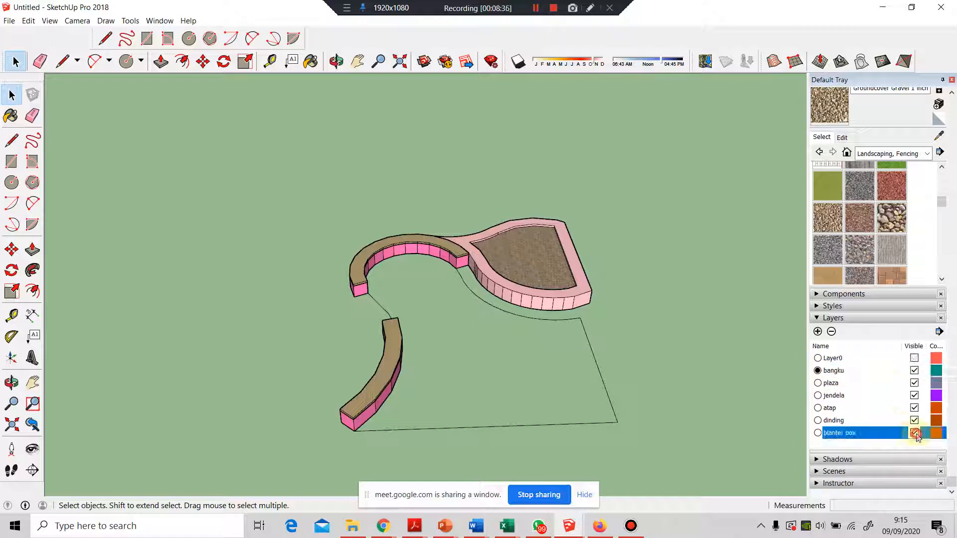
pyautogui.scroll(6, 426, 259)
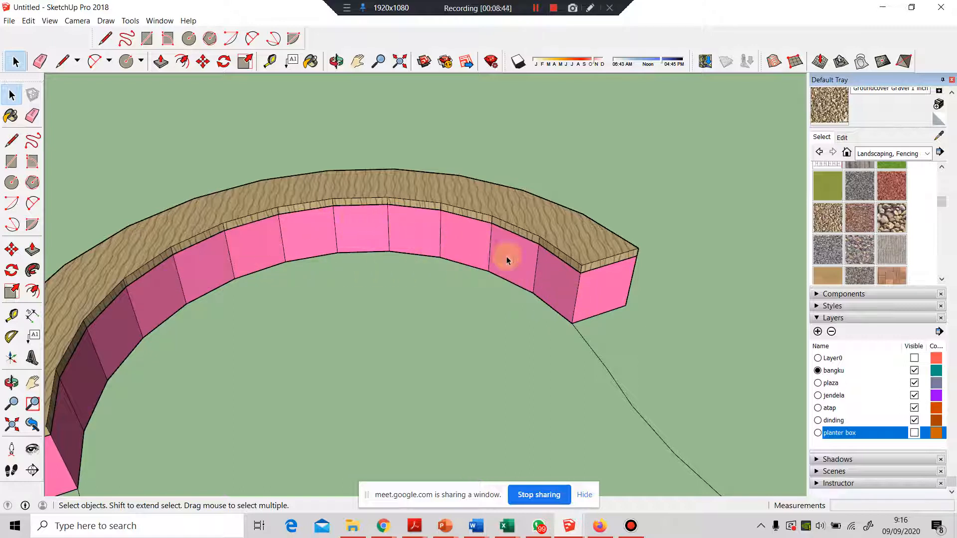
# Step: Turn the visibility of Layer0 and the planter box layer back on and review the whole plaza
pyautogui.click(915, 359)
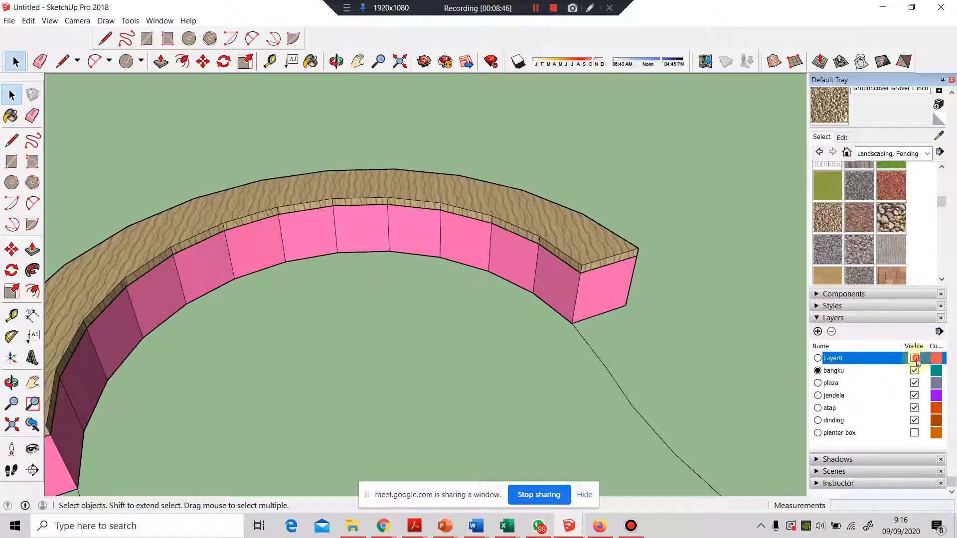
pyautogui.click(915, 434)
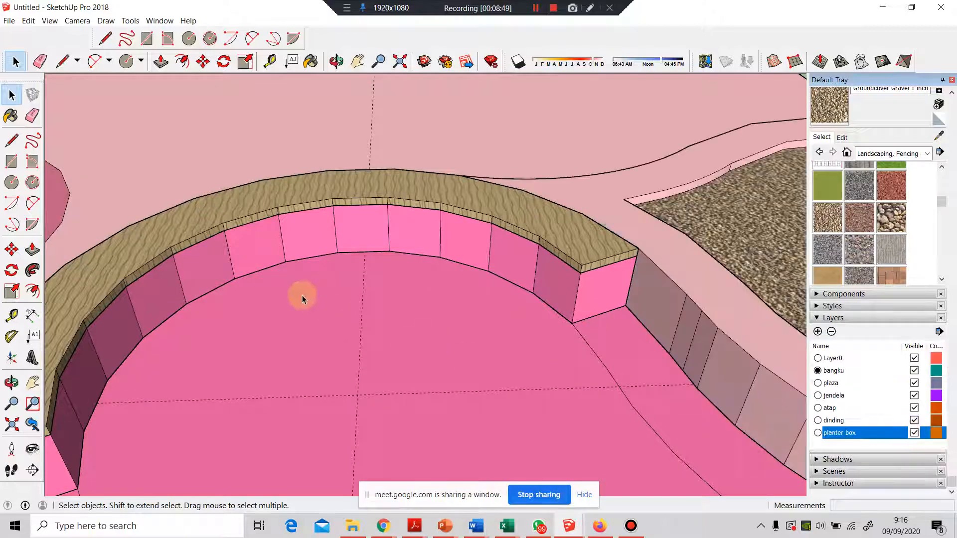
pyautogui.scroll(-5, 298, 291)
pyautogui.scroll(-4, 550, 200)
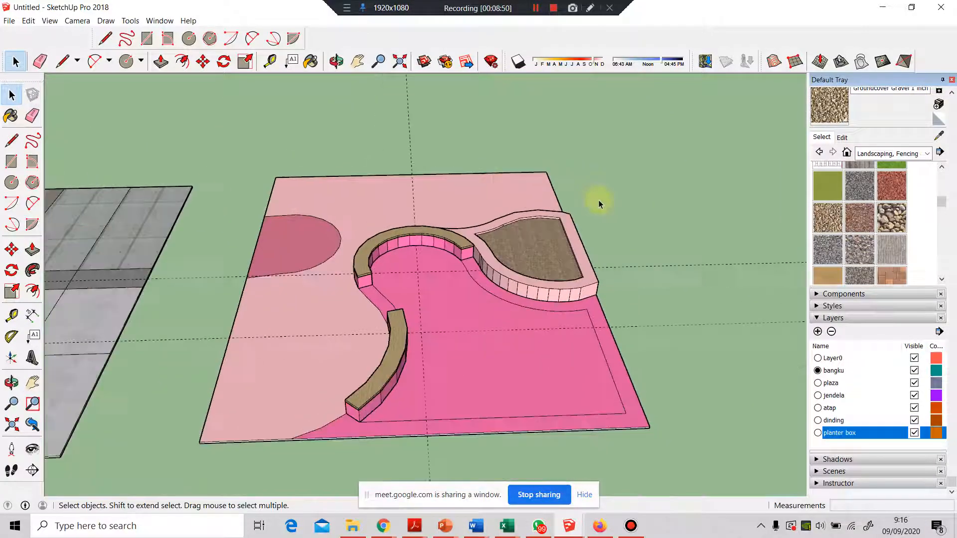
pyautogui.moveTo(317, 324); pyautogui.dragTo(216, 352, button='middle')
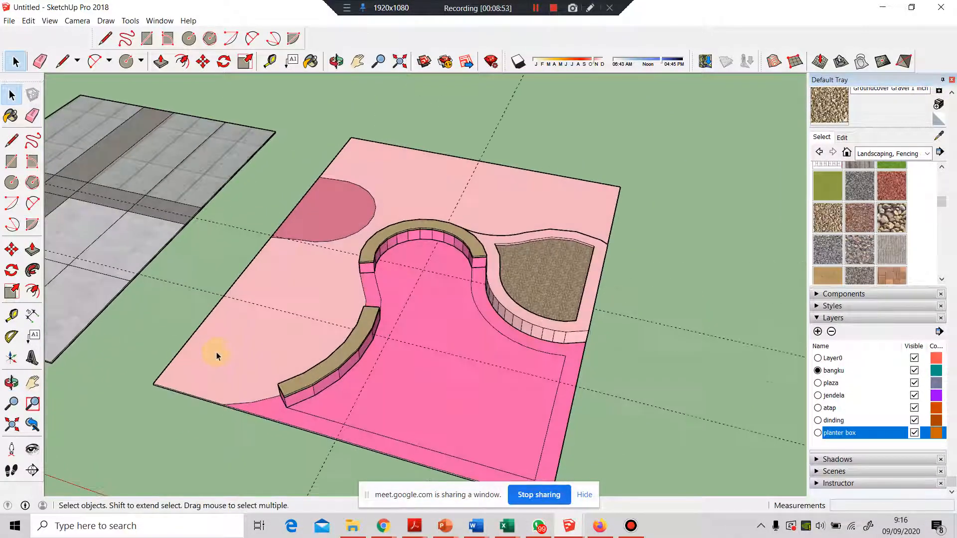